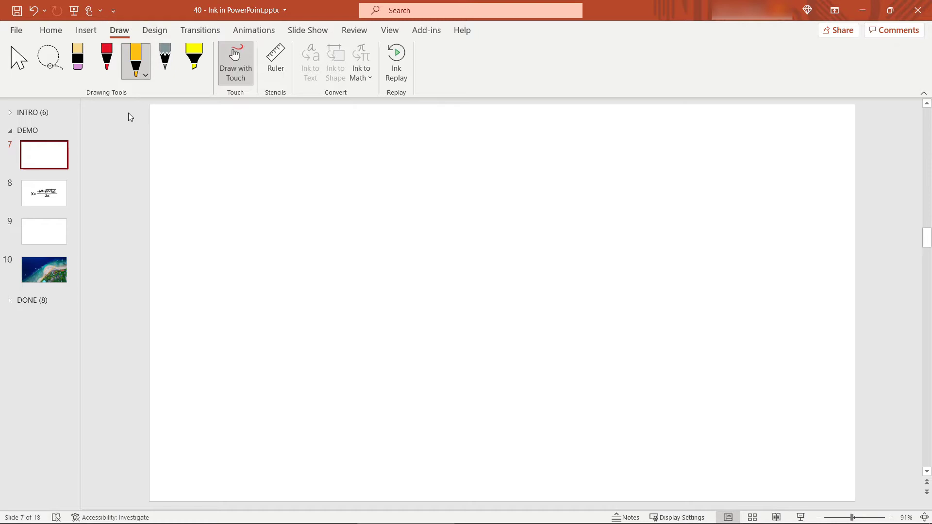
# Set the pen to black ink with a thinner stroke
pyautogui.click(141, 75)
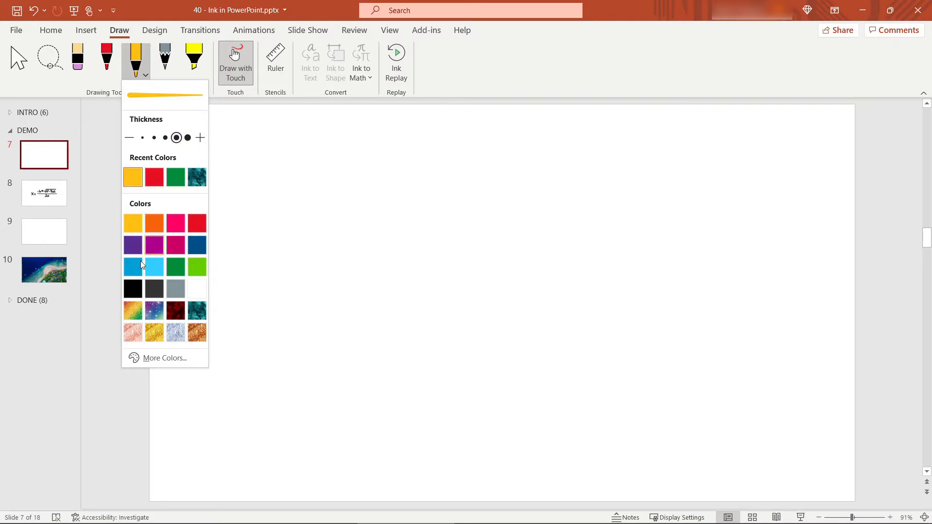
pyautogui.click(132, 290)
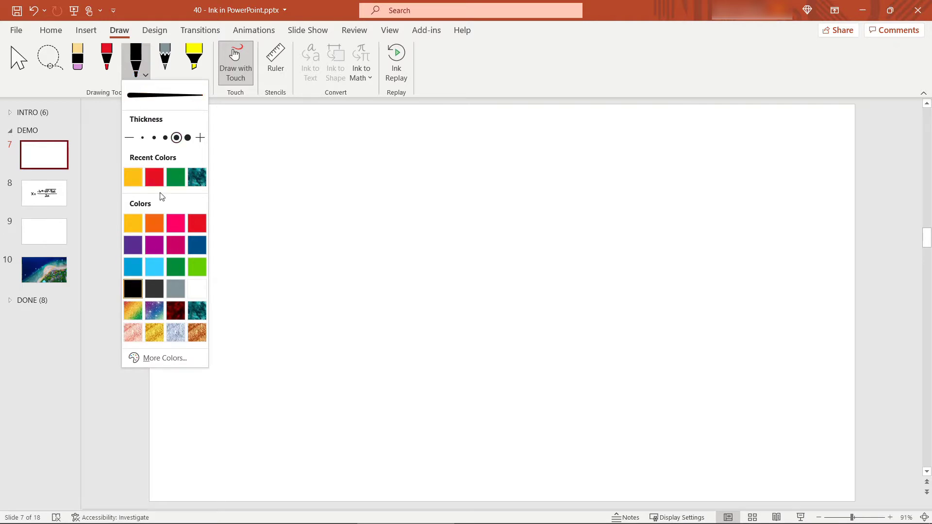
pyautogui.click(154, 137)
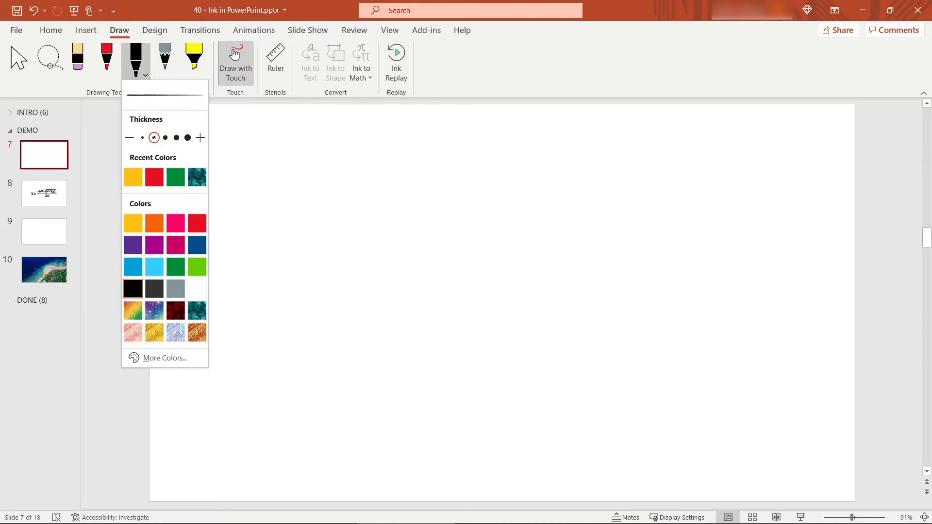
# Try the red pen, return to the black pen, and toggle Draw with Touch off and on
pyautogui.click(109, 66)
pyautogui.click(112, 61)
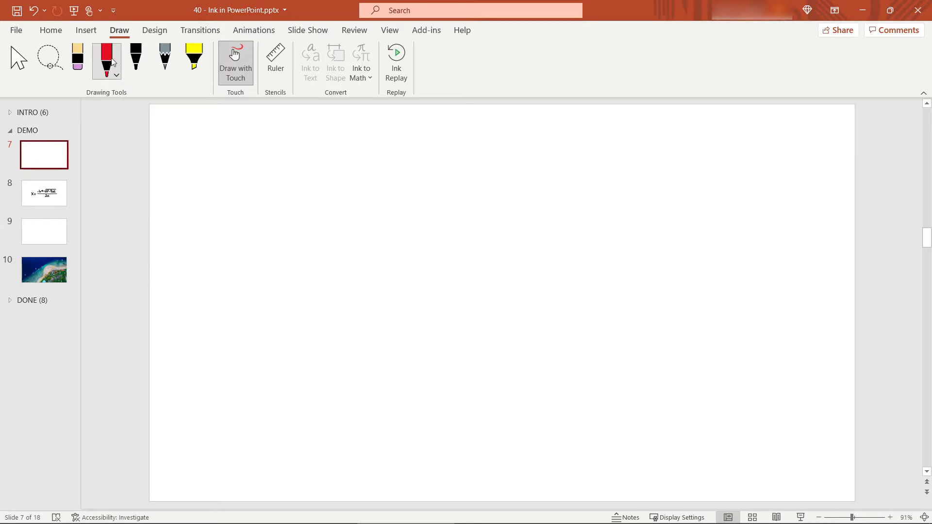
pyautogui.click(117, 76)
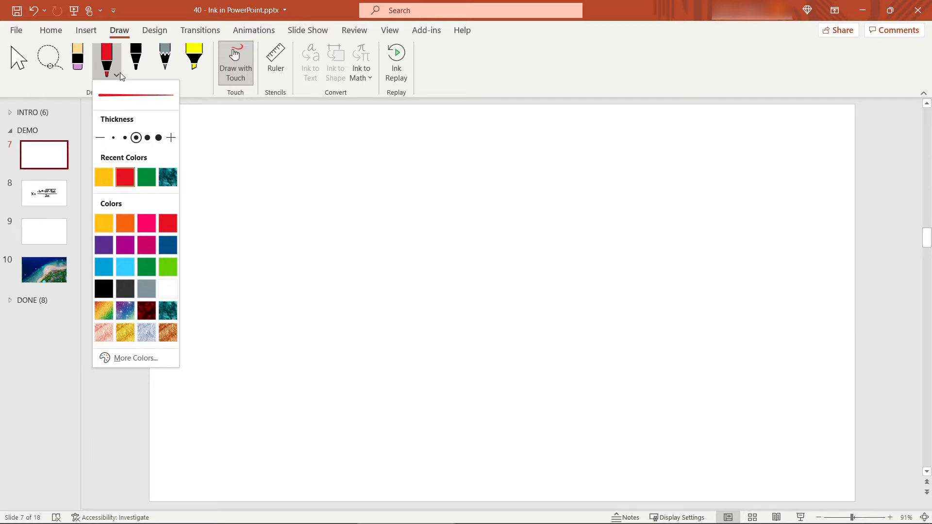
pyautogui.click(136, 58)
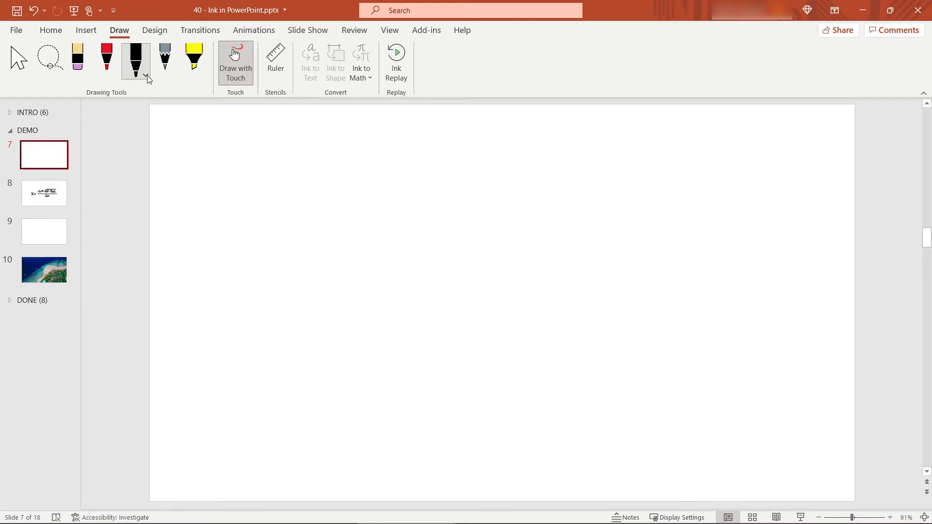
pyautogui.click(248, 78)
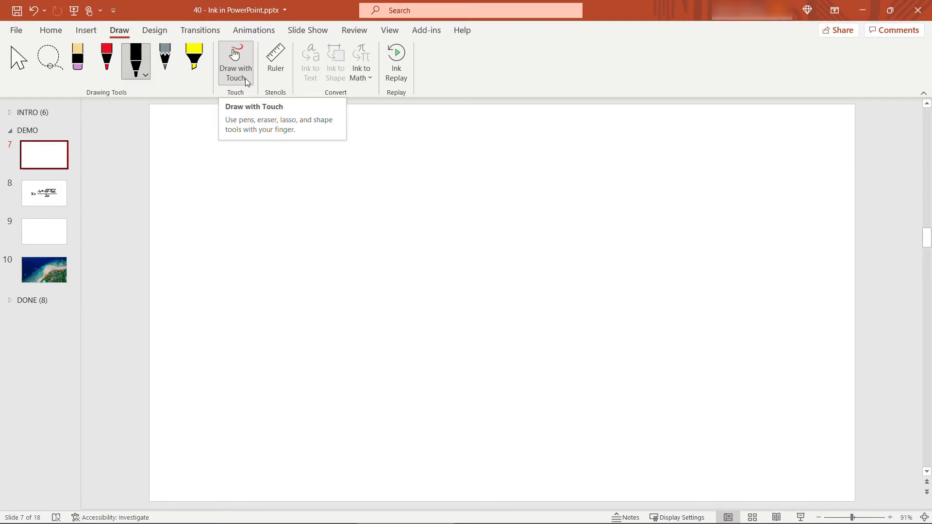
pyautogui.click(237, 68)
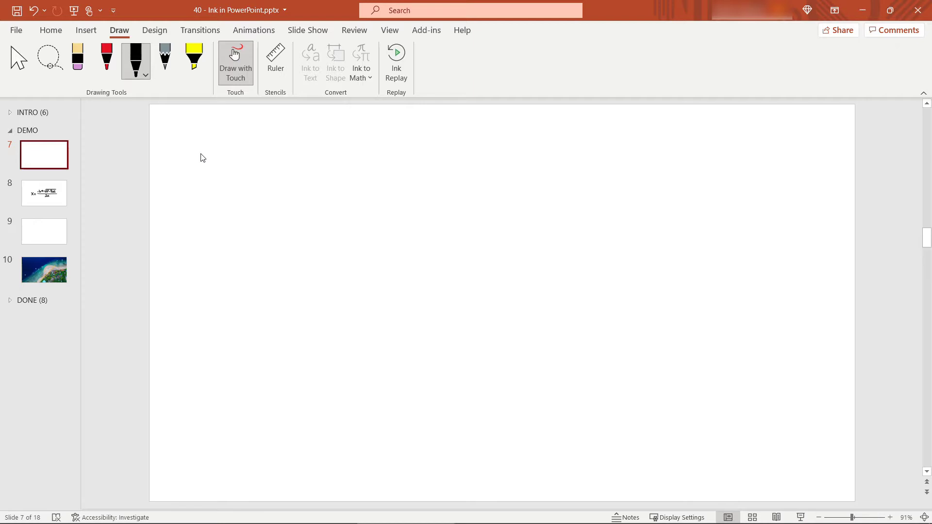
# Ink (x+3) in black, undoing and redrawing the plus sign's horizontal stroke
pyautogui.moveTo(288, 237)
pyautogui.mouseDown()
pyautogui.moveTo(269, 277)
pyautogui.moveTo(289, 333)
pyautogui.mouseUp()
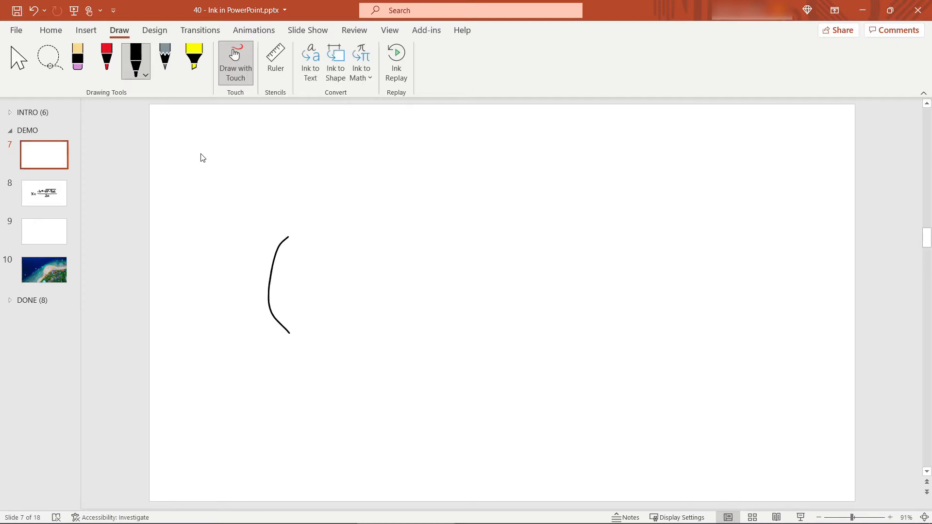
pyautogui.moveTo(290, 266); pyautogui.dragTo(321, 311)
pyautogui.moveTo(326, 263); pyautogui.dragTo(293, 308)
pyautogui.moveTo(359, 266); pyautogui.dragTo(357, 313)
pyautogui.moveTo(342, 290); pyautogui.dragTo(364, 287)
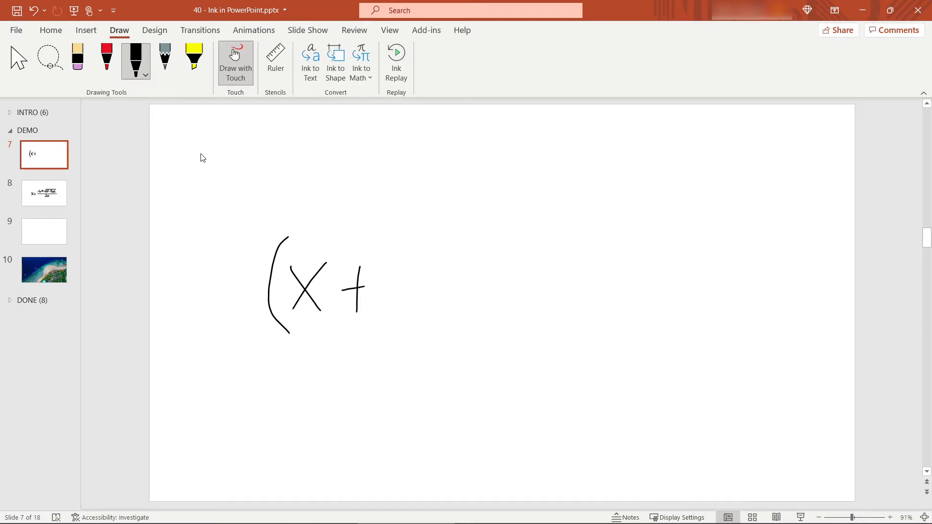
pyautogui.hotkey('ctrl', 'z')
pyautogui.moveTo(340, 290); pyautogui.dragTo(374, 293)
pyautogui.moveTo(399, 262)
pyautogui.mouseDown()
pyautogui.moveTo(434, 265)
pyautogui.moveTo(396, 327)
pyautogui.mouseUp()
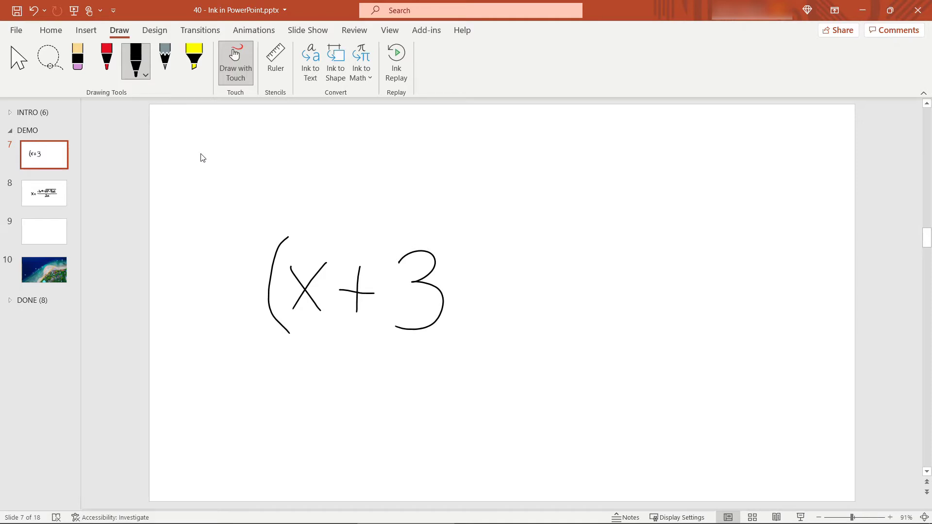
pyautogui.moveTo(427, 228)
pyautogui.mouseDown()
pyautogui.moveTo(470, 318)
pyautogui.moveTo(447, 347)
pyautogui.mouseUp()
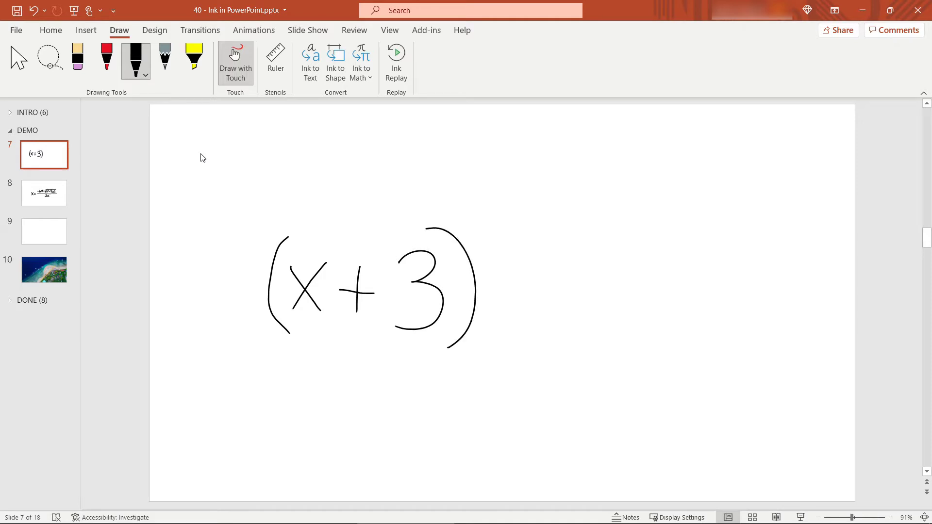
# Add the superscript 2, equals sign and 4 to complete (x+3)²=4
pyautogui.moveTo(476, 210)
pyautogui.mouseDown()
pyautogui.moveTo(483, 204)
pyautogui.moveTo(500, 234)
pyautogui.mouseUp()
pyautogui.moveTo(519, 282)
pyautogui.mouseDown()
pyautogui.moveTo(552, 287)
pyautogui.moveTo(553, 308)
pyautogui.mouseUp()
pyautogui.moveTo(593, 233)
pyautogui.mouseDown()
pyautogui.moveTo(618, 274)
pyautogui.moveTo(648, 286)
pyautogui.mouseUp()
pyautogui.moveTo(632, 229); pyautogui.dragTo(622, 324)
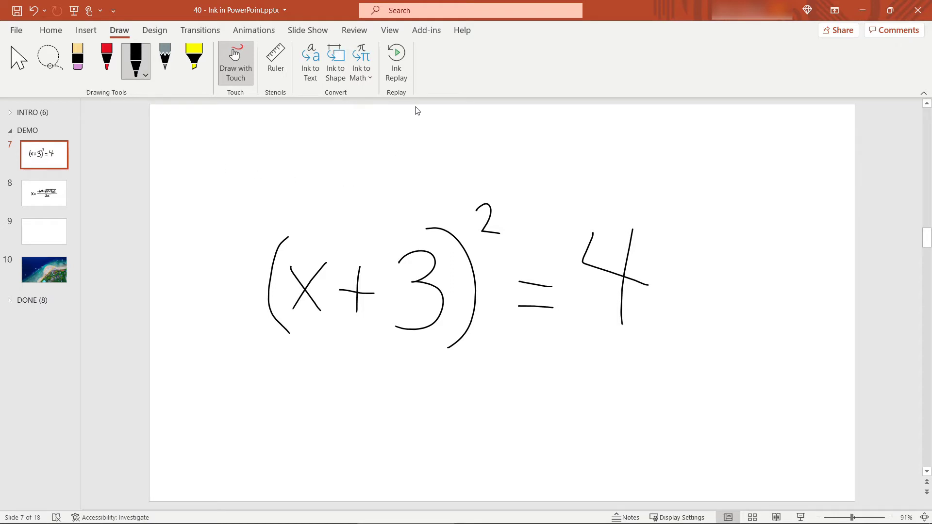
# Play back the ink, then apply the Replay animation to both equation ink objects
pyautogui.click(399, 58)
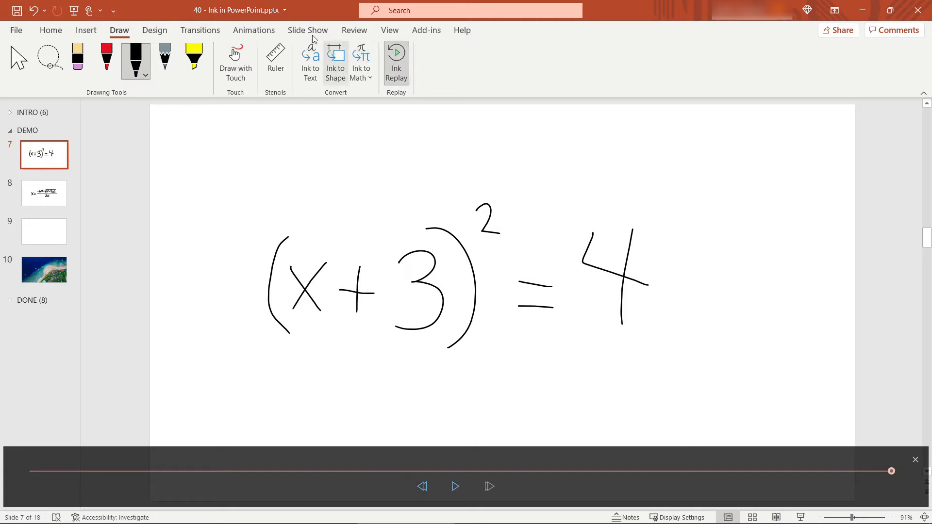
pyautogui.click(262, 32)
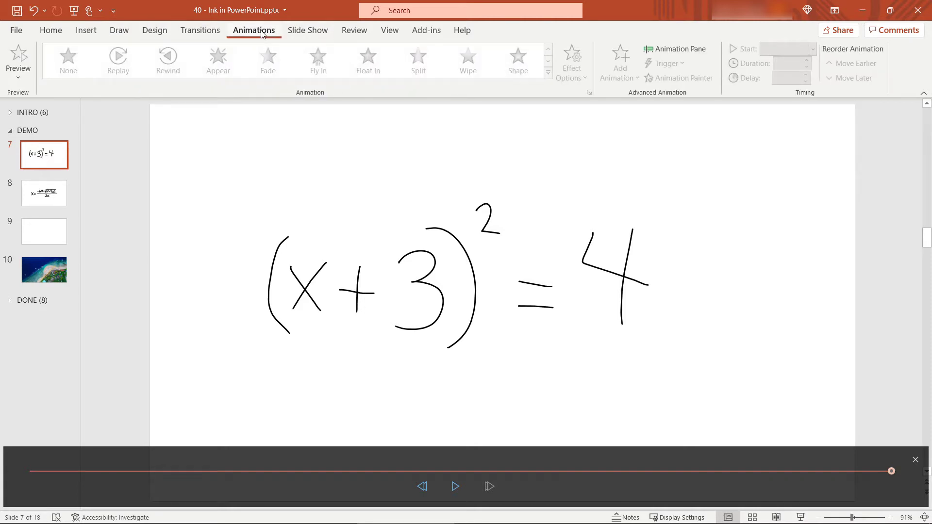
pyautogui.click(215, 136)
pyautogui.moveTo(221, 153)
pyautogui.mouseDown()
pyautogui.moveTo(572, 391)
pyautogui.moveTo(778, 402)
pyautogui.mouseUp()
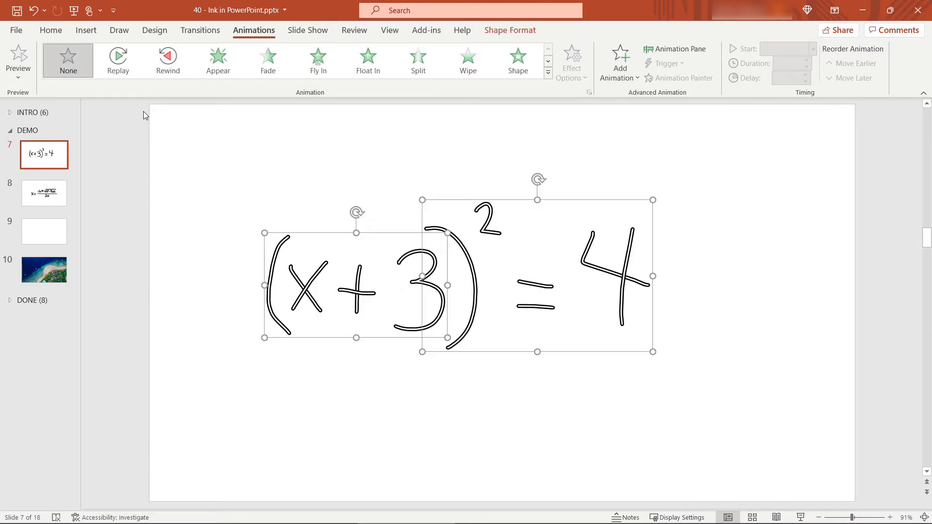
pyautogui.click(119, 61)
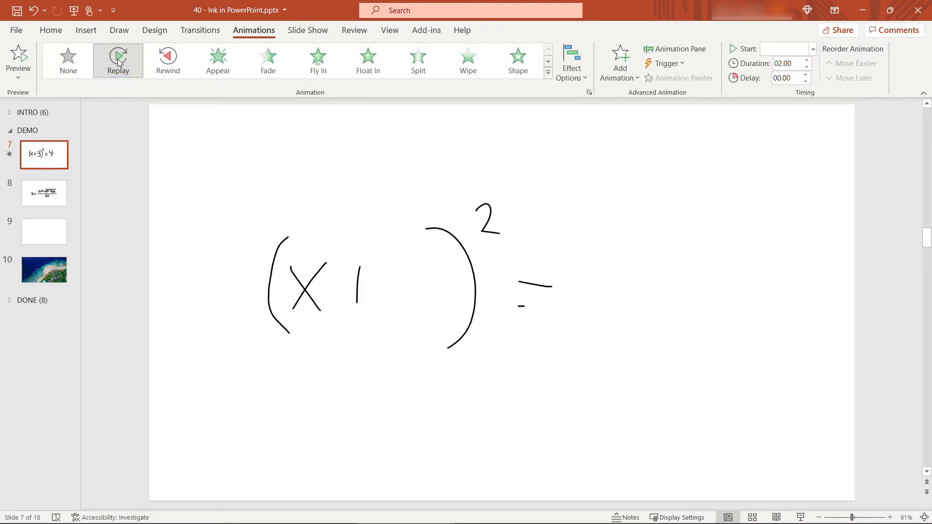
pyautogui.click(117, 34)
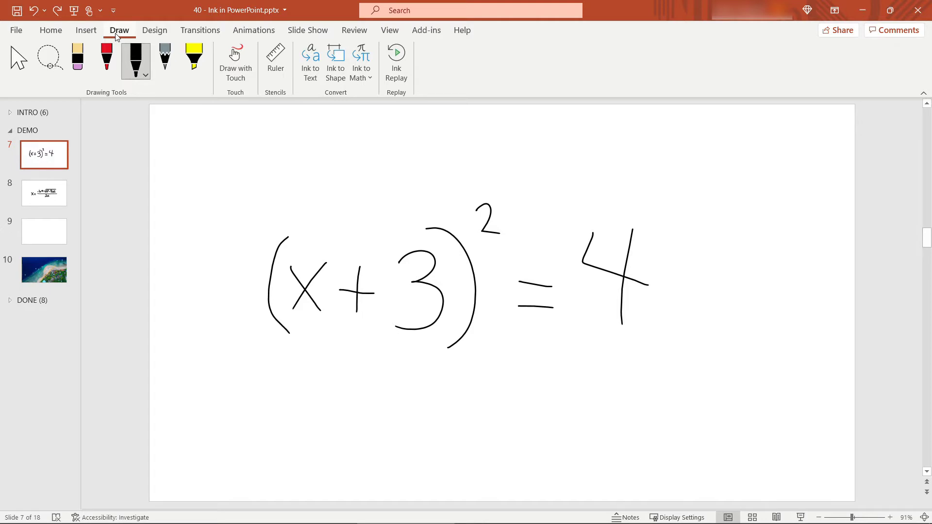
# Lasso the inked equation and convert it with Ink to Math into typed (x + 3)² = 4
pyautogui.click(54, 64)
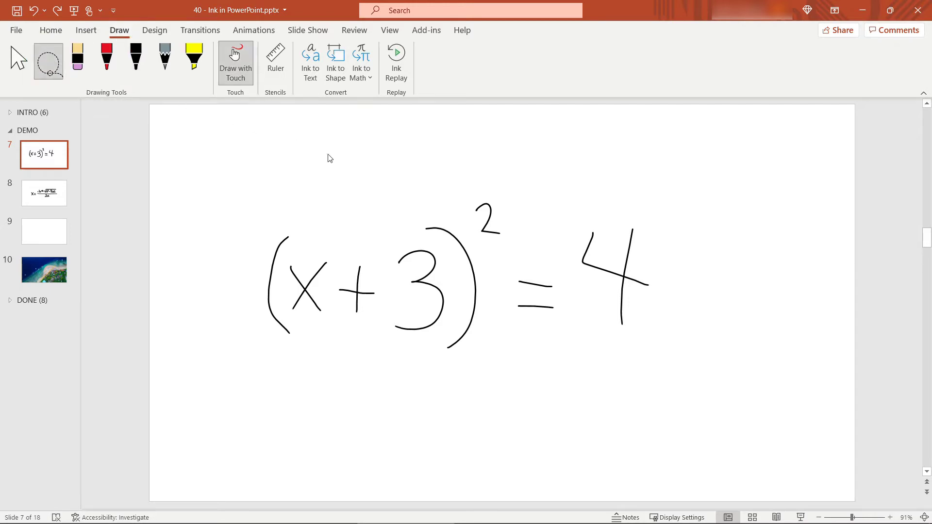
pyautogui.moveTo(380, 191)
pyautogui.mouseDown()
pyautogui.moveTo(277, 219)
pyautogui.moveTo(252, 276)
pyautogui.moveTo(258, 329)
pyautogui.moveTo(387, 397)
pyautogui.moveTo(644, 377)
pyautogui.moveTo(712, 286)
pyautogui.moveTo(707, 216)
pyautogui.moveTo(688, 186)
pyautogui.mouseUp()
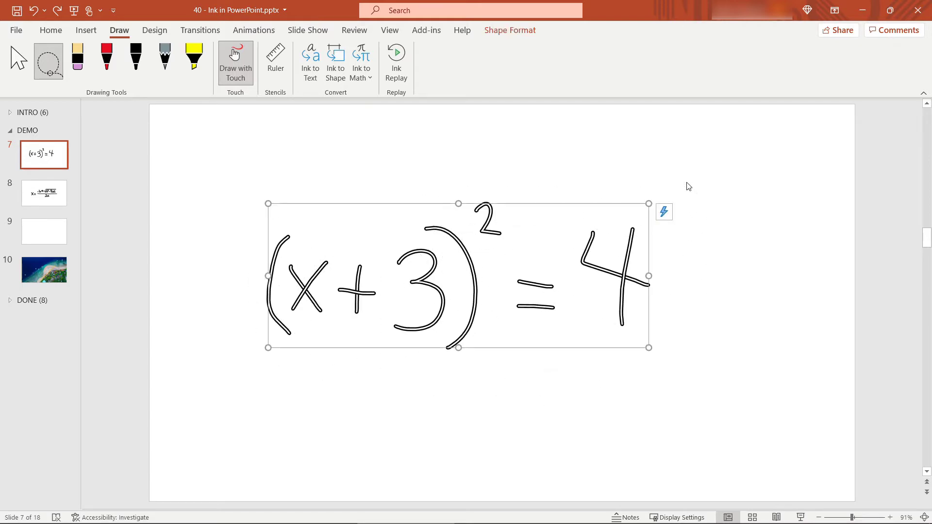
pyautogui.click(361, 55)
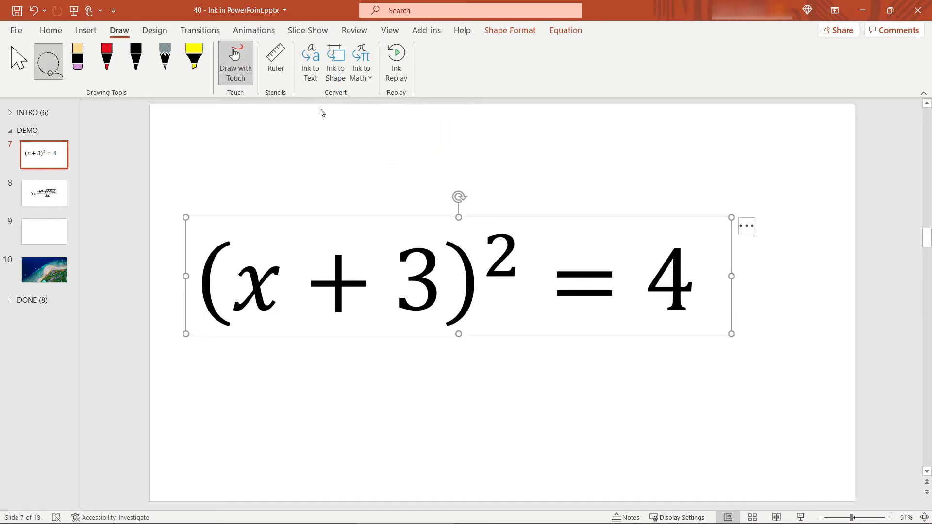
pyautogui.click(400, 274)
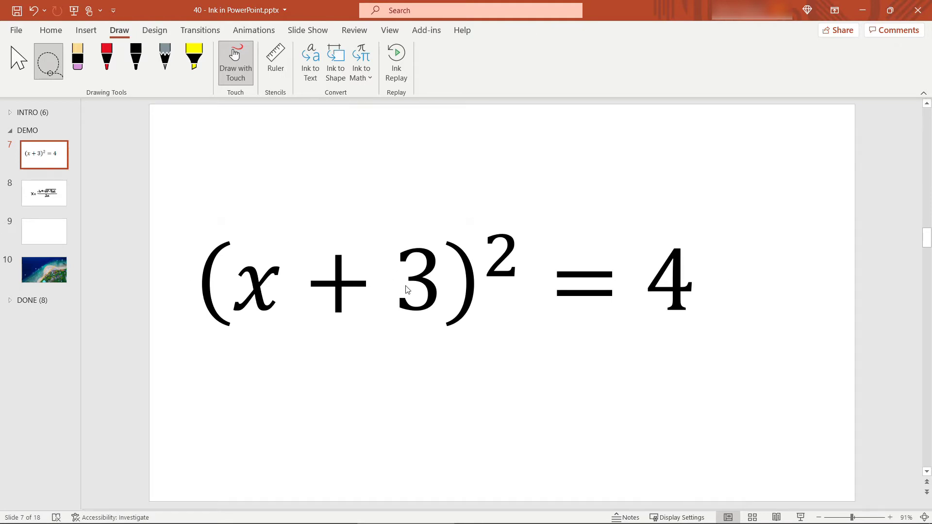
# Replace 3 with 2 and + with − so it reads (x − 2)² = 4, then open slide 8
pyautogui.click(236, 58)
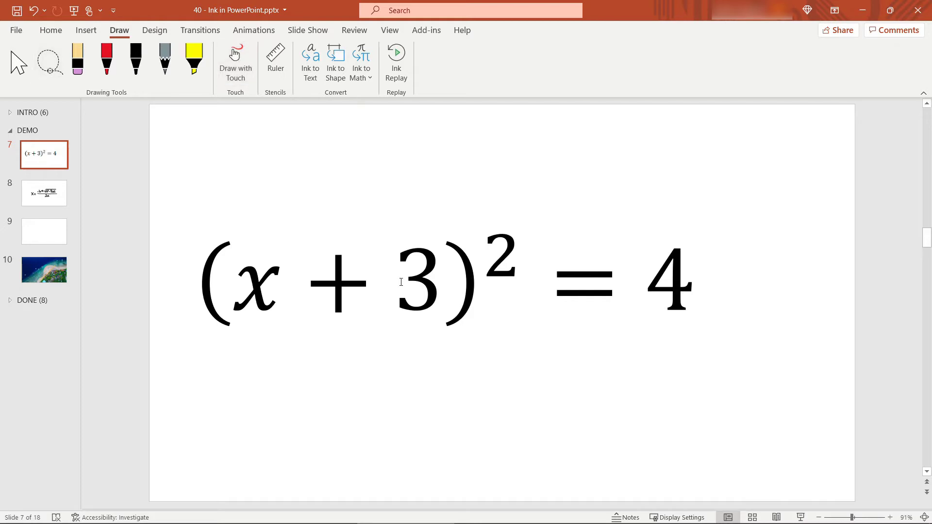
pyautogui.click(399, 280)
pyautogui.press('Right')
pyautogui.press('BackSpace')
pyautogui.write('2')
pyautogui.press('Left')
pyautogui.press('BackSpace')
pyautogui.write('-')
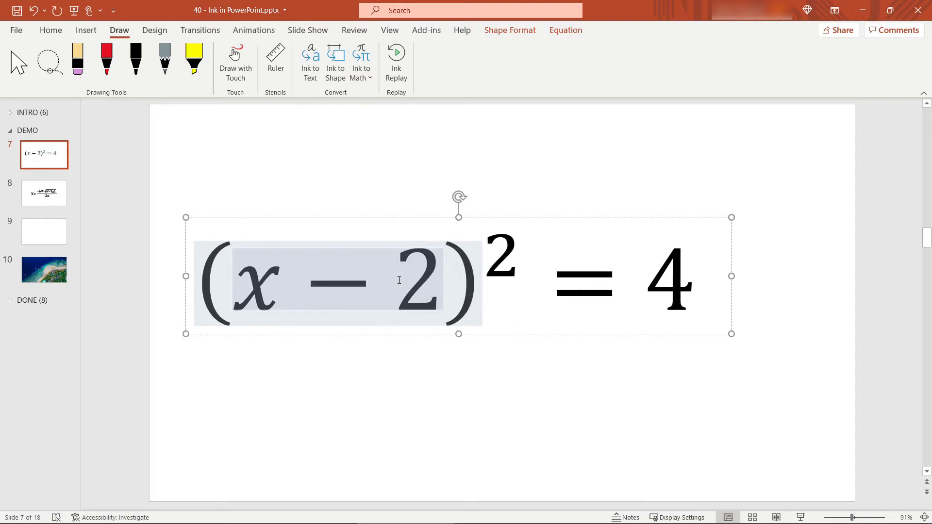
pyautogui.click(42, 197)
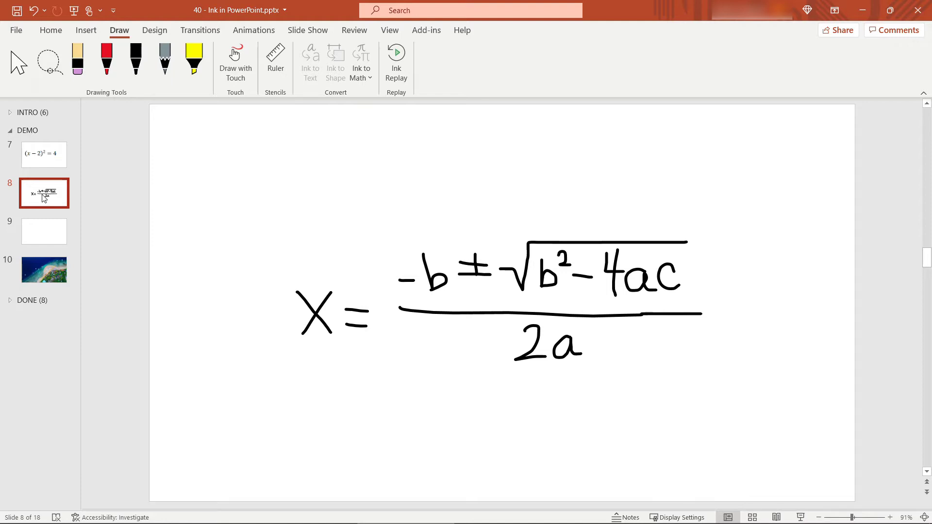
# Lasso slide 8's handwritten quadratic formula, convert it with Ink to Math, then open slide 9
pyautogui.click(139, 74)
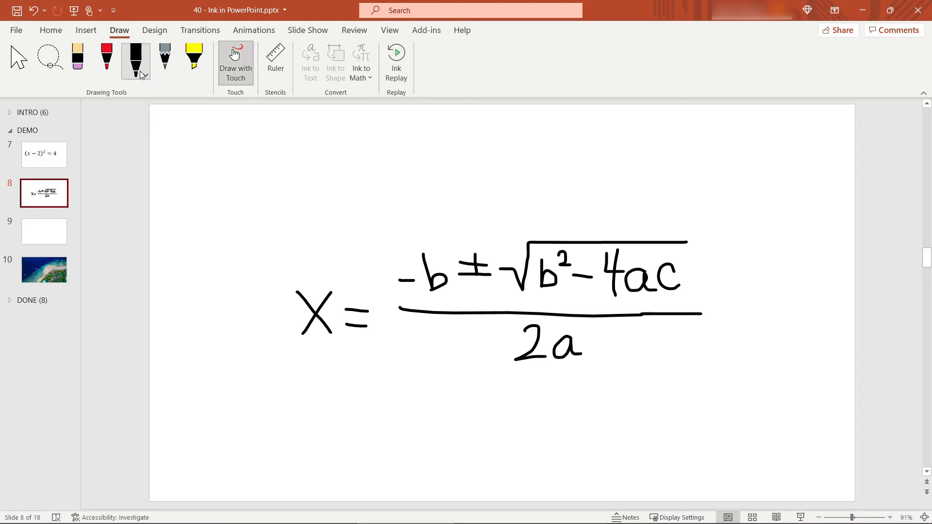
pyautogui.click(140, 72)
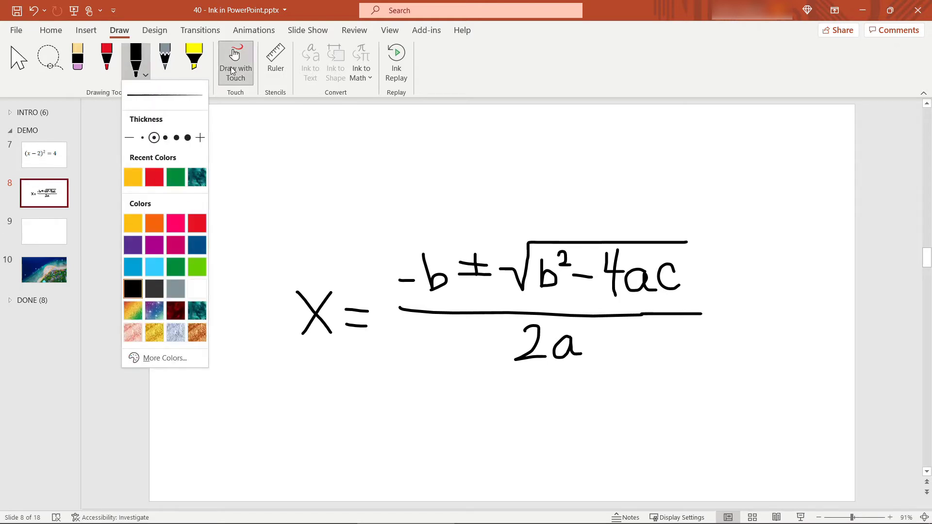
pyautogui.click(252, 90)
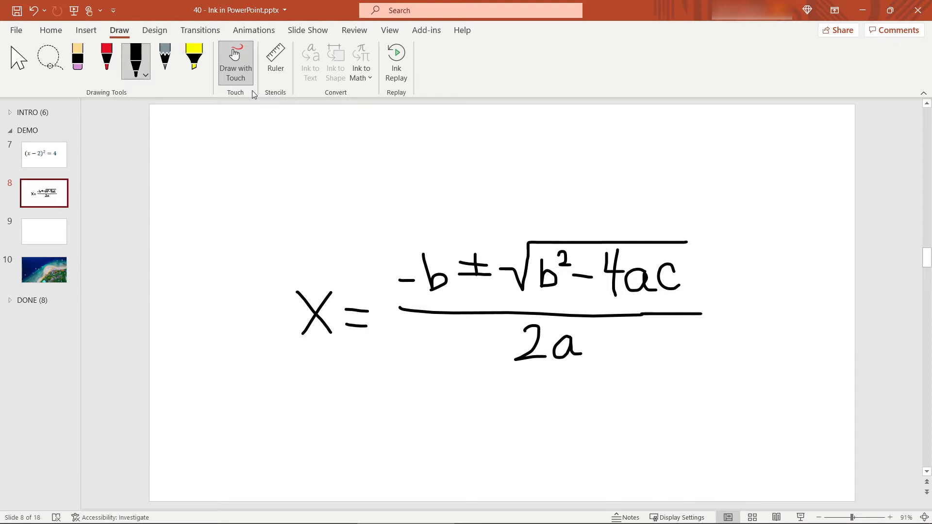
pyautogui.click(49, 59)
pyautogui.moveTo(499, 219)
pyautogui.mouseDown()
pyautogui.moveTo(418, 220)
pyautogui.moveTo(256, 258)
pyautogui.moveTo(254, 368)
pyautogui.moveTo(485, 427)
pyautogui.moveTo(722, 393)
pyautogui.moveTo(755, 289)
pyautogui.moveTo(720, 217)
pyautogui.mouseUp()
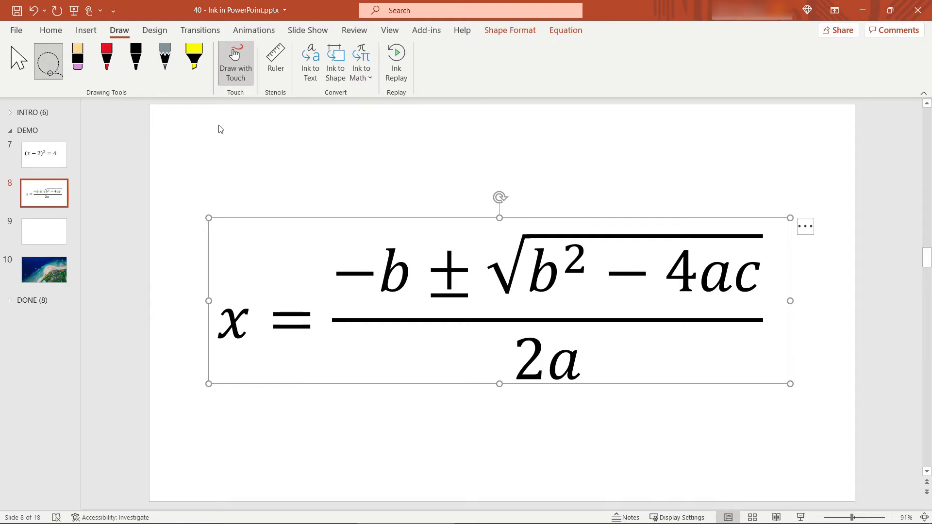
pyautogui.click(53, 231)
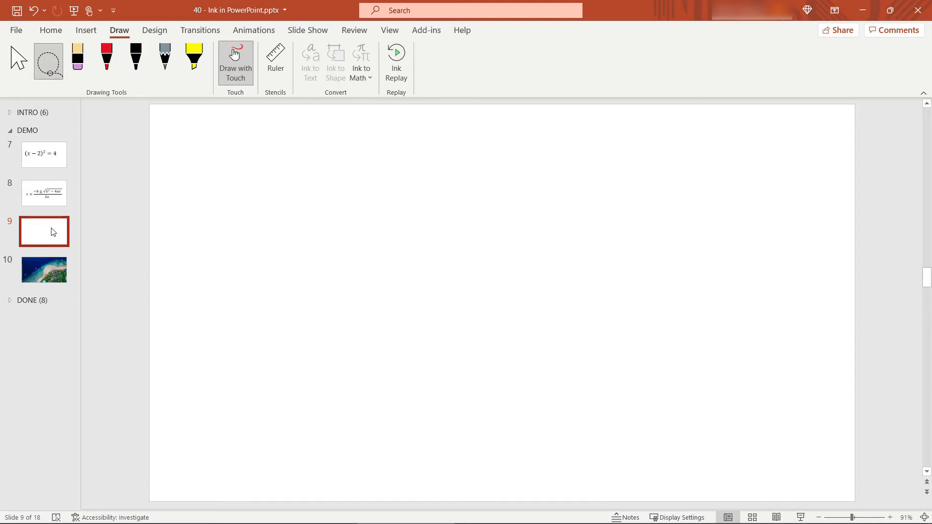
# Set the pen to thick Ocean-texture ink and draw a square outline on the left side
pyautogui.click(141, 70)
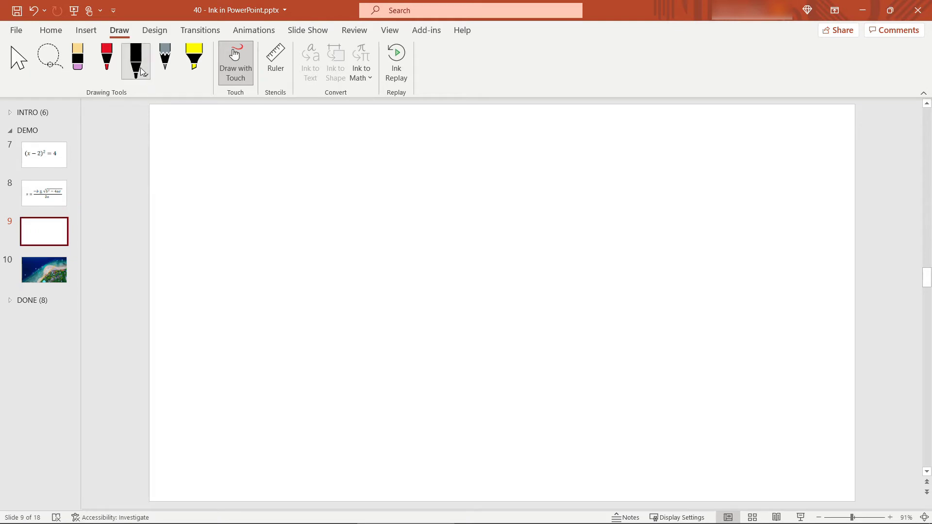
pyautogui.click(144, 76)
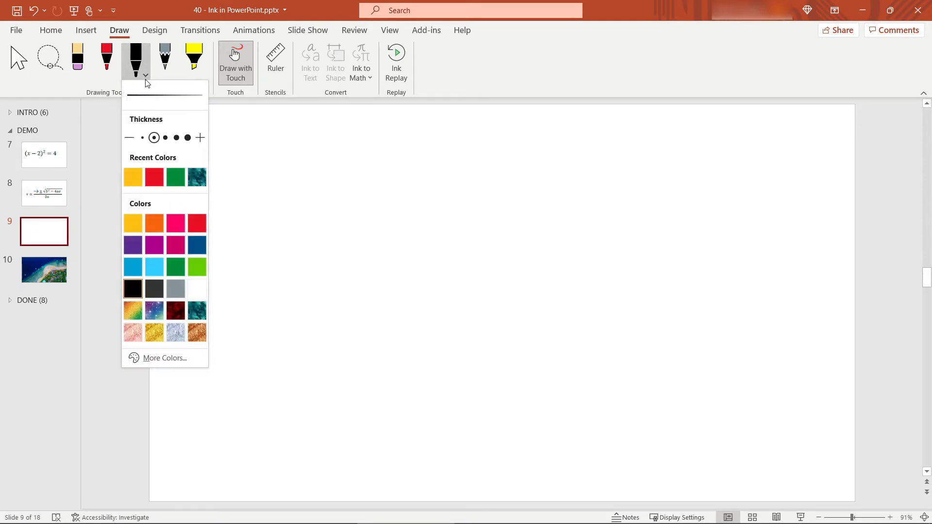
pyautogui.click(176, 137)
pyautogui.click(199, 315)
pyautogui.click(250, 225)
pyautogui.moveTo(250, 225)
pyautogui.mouseDown()
pyautogui.moveTo(258, 339)
pyautogui.moveTo(421, 354)
pyautogui.moveTo(418, 197)
pyautogui.moveTo(252, 204)
pyautogui.moveTo(249, 225)
pyautogui.mouseUp()
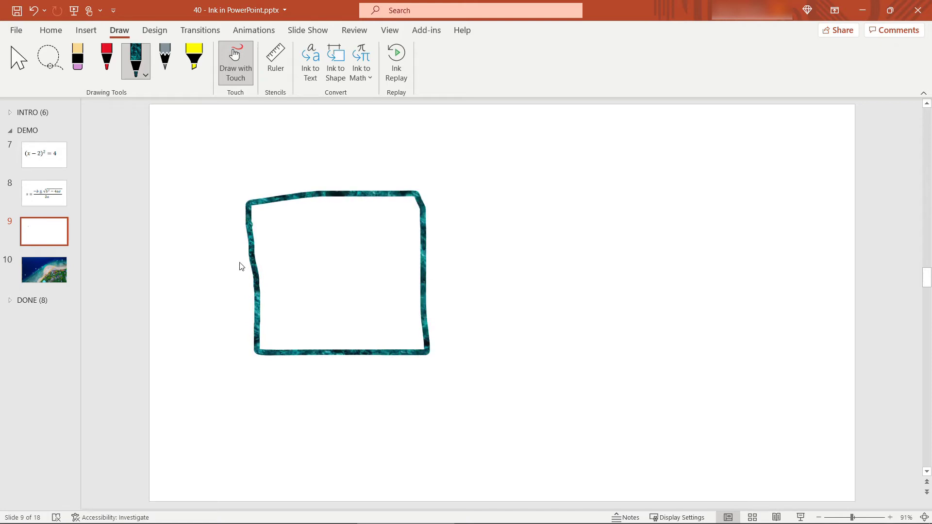
pyautogui.click(139, 75)
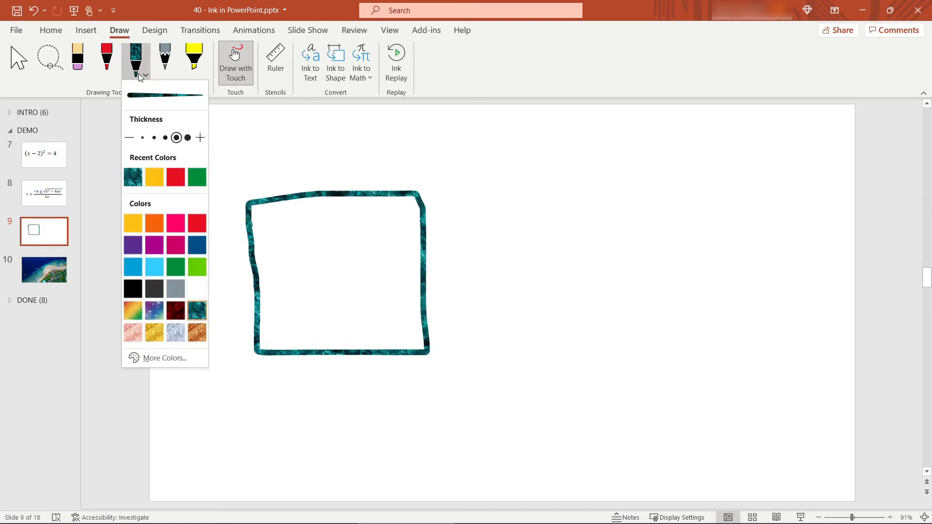
# Switch to Lava-texture ink and draw a second square right of the teal one
pyautogui.click(177, 313)
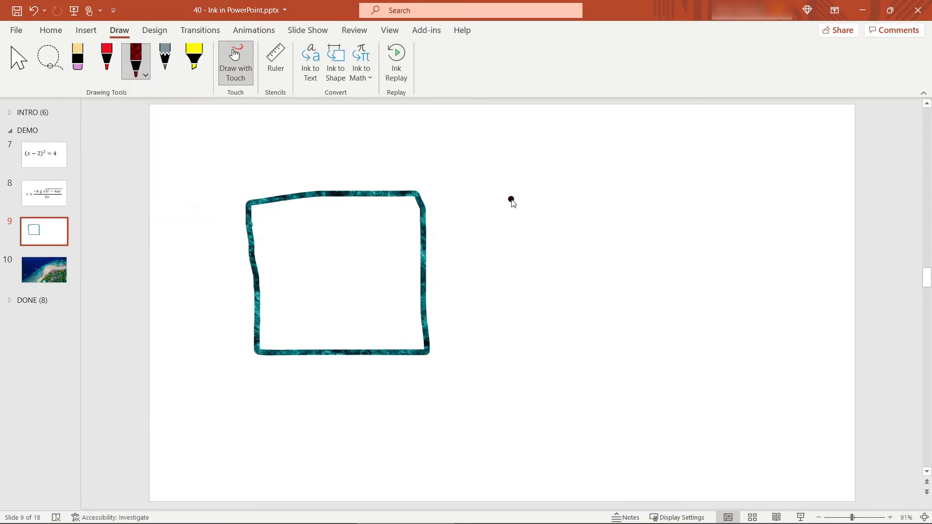
pyautogui.moveTo(509, 197)
pyautogui.mouseDown()
pyautogui.moveTo(523, 246)
pyautogui.moveTo(523, 353)
pyautogui.moveTo(701, 339)
pyautogui.moveTo(692, 175)
pyautogui.moveTo(510, 197)
pyautogui.mouseUp()
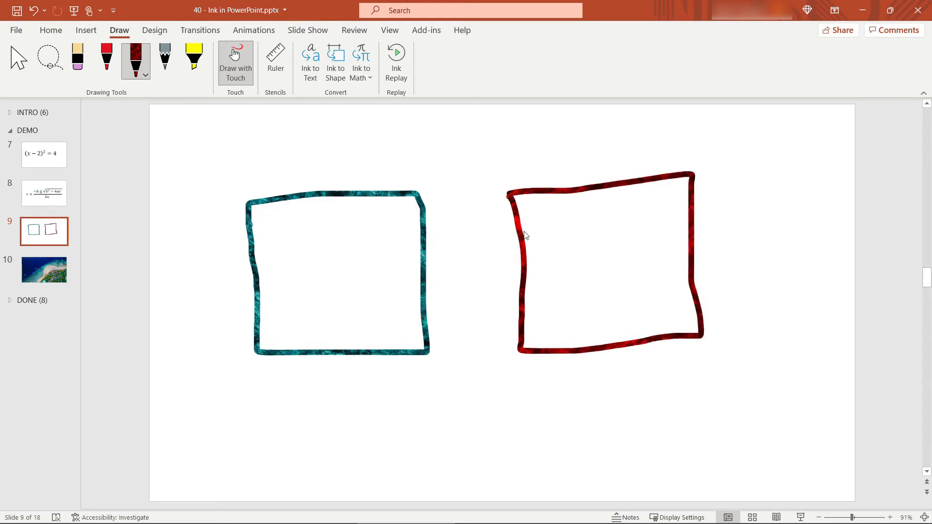
pyautogui.moveTo(509, 194); pyautogui.dragTo(498, 201)
# Erase the stray tail at the red square's corner with the Point Eraser
pyautogui.click(81, 58)
pyautogui.click(80, 78)
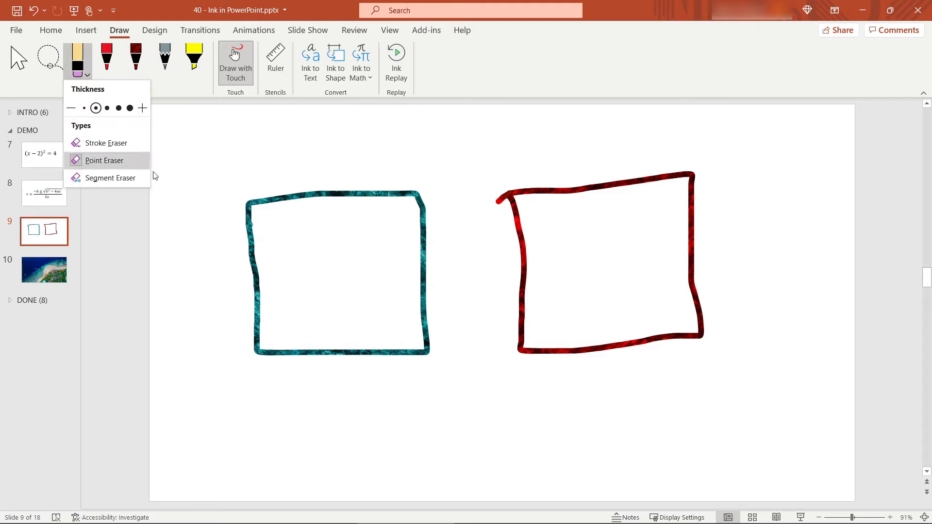
pyautogui.click(488, 208)
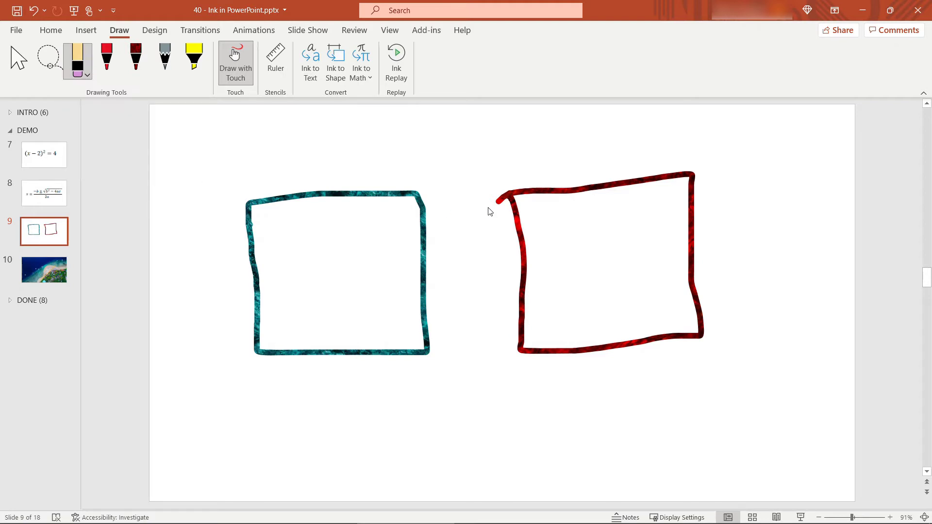
pyautogui.moveTo(497, 203); pyautogui.dragTo(505, 200)
# Set the pen to black and handwrite 'Pros' above the teal square and 'Cons' above the red one
pyautogui.click(136, 72)
pyautogui.click(136, 75)
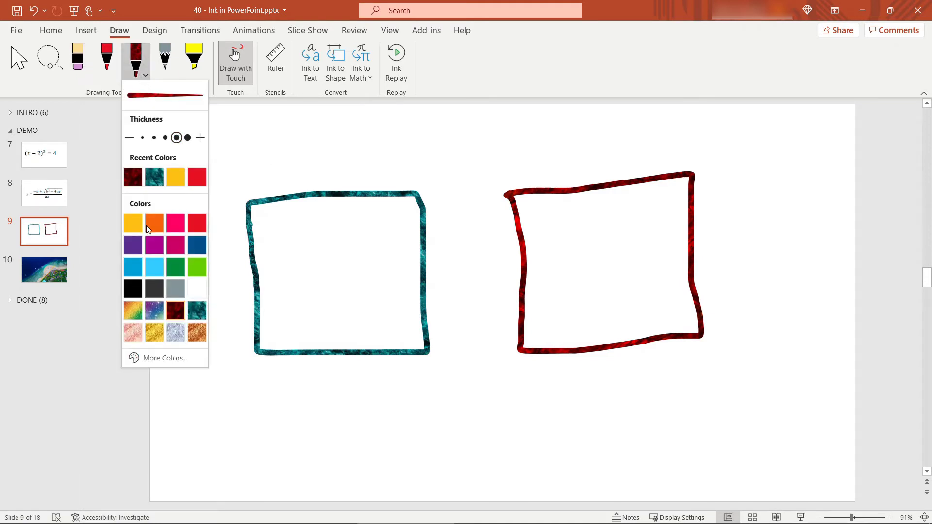
pyautogui.click(132, 290)
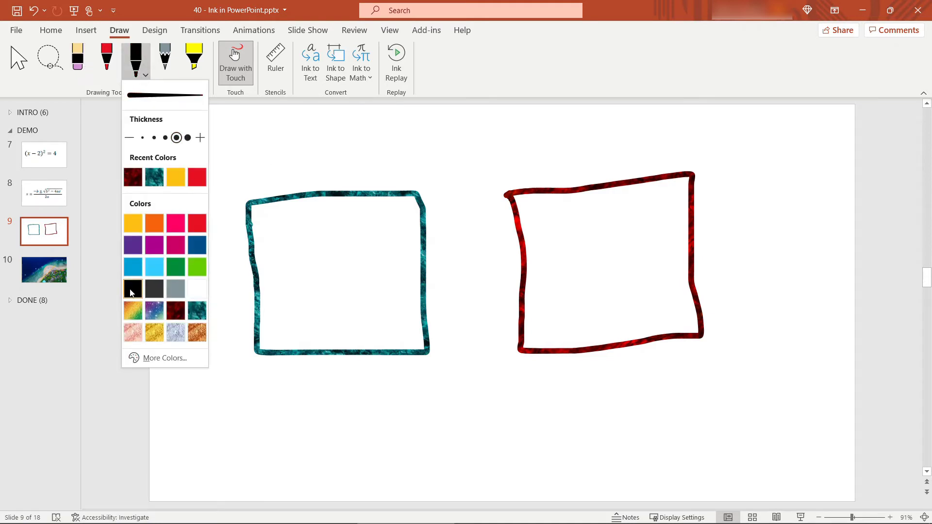
pyautogui.click(260, 156)
pyautogui.moveTo(260, 152)
pyautogui.mouseDown()
pyautogui.moveTo(265, 189)
pyautogui.moveTo(266, 145)
pyautogui.moveTo(287, 188)
pyautogui.moveTo(306, 158)
pyautogui.moveTo(318, 185)
pyautogui.moveTo(330, 158)
pyautogui.moveTo(345, 161)
pyautogui.moveTo(356, 182)
pyautogui.moveTo(338, 183)
pyautogui.mouseUp()
pyautogui.moveTo(531, 144)
pyautogui.mouseDown()
pyautogui.moveTo(522, 180)
pyautogui.moveTo(541, 184)
pyautogui.moveTo(557, 168)
pyautogui.moveTo(581, 172)
pyautogui.moveTo(583, 184)
pyautogui.moveTo(596, 167)
pyautogui.moveTo(613, 173)
pyautogui.moveTo(587, 183)
pyautogui.mouseUp()
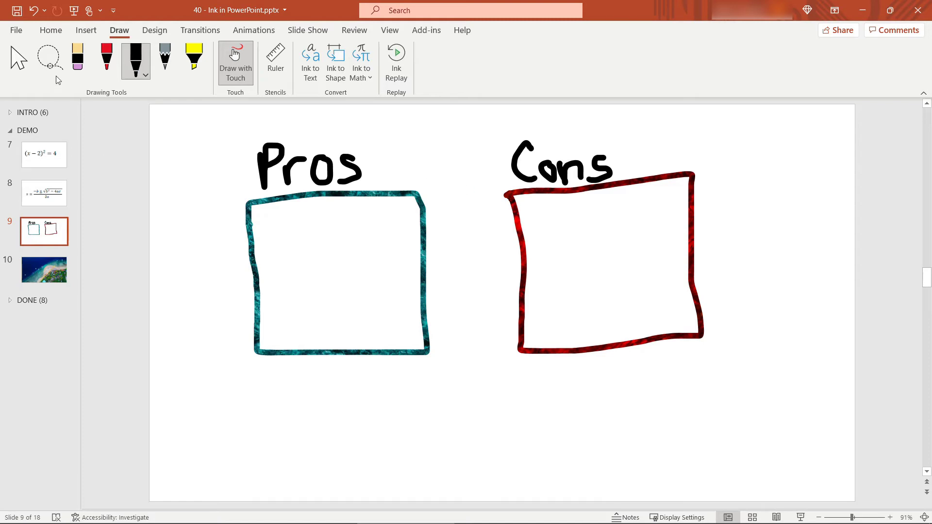
# Convert the teal ink into a square shape, drag it lower, and lasso the red square's ink
pyautogui.click(49, 61)
pyautogui.moveTo(293, 191)
pyautogui.mouseDown()
pyautogui.moveTo(243, 201)
pyautogui.moveTo(320, 385)
pyautogui.moveTo(351, 384)
pyautogui.moveTo(422, 381)
pyautogui.moveTo(456, 336)
pyautogui.moveTo(438, 210)
pyautogui.moveTo(415, 189)
pyautogui.mouseUp()
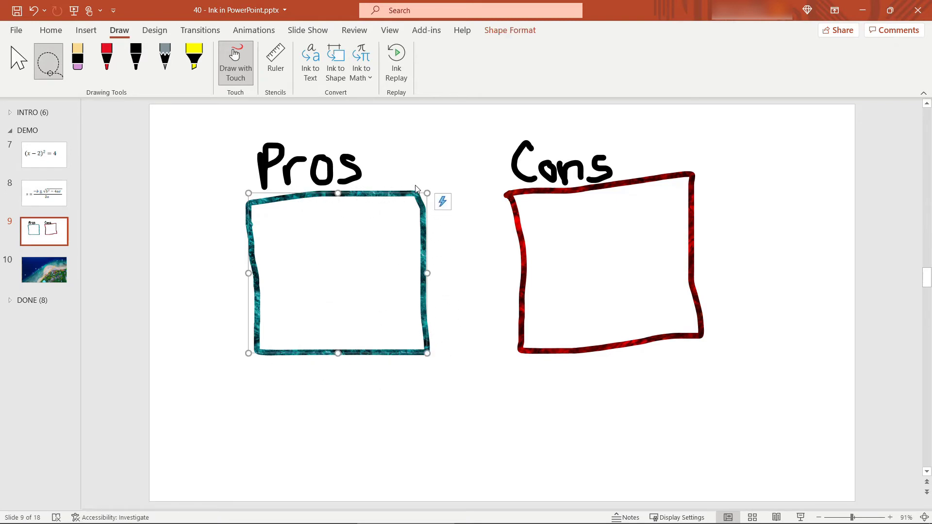
pyautogui.click(336, 65)
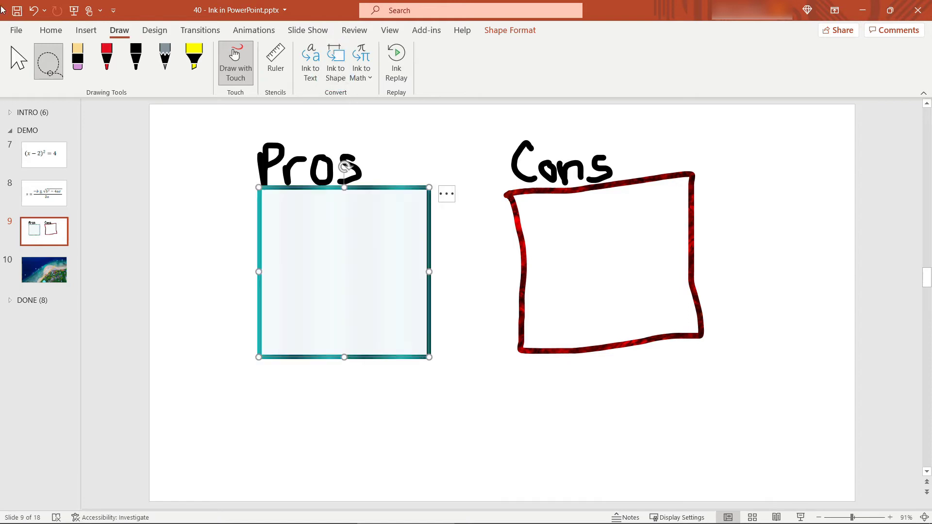
pyautogui.click(18, 61)
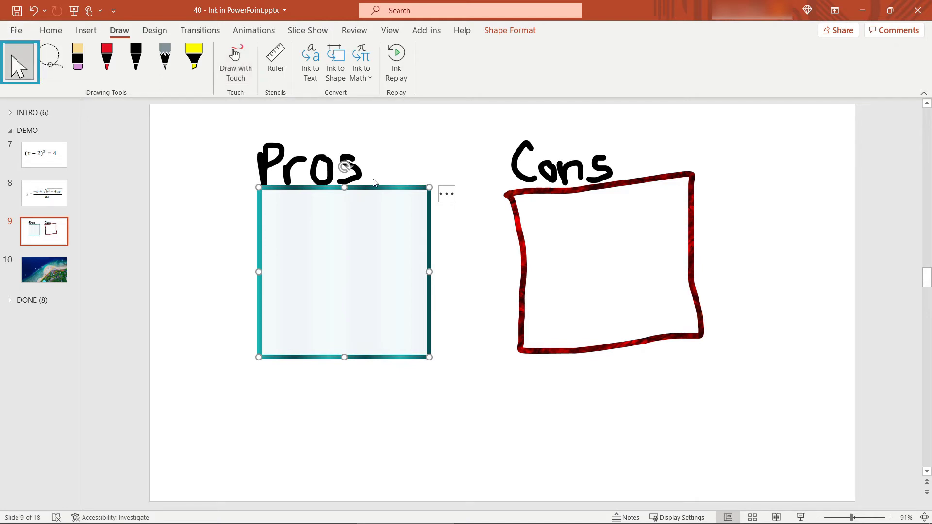
pyautogui.moveTo(382, 191); pyautogui.dragTo(382, 237)
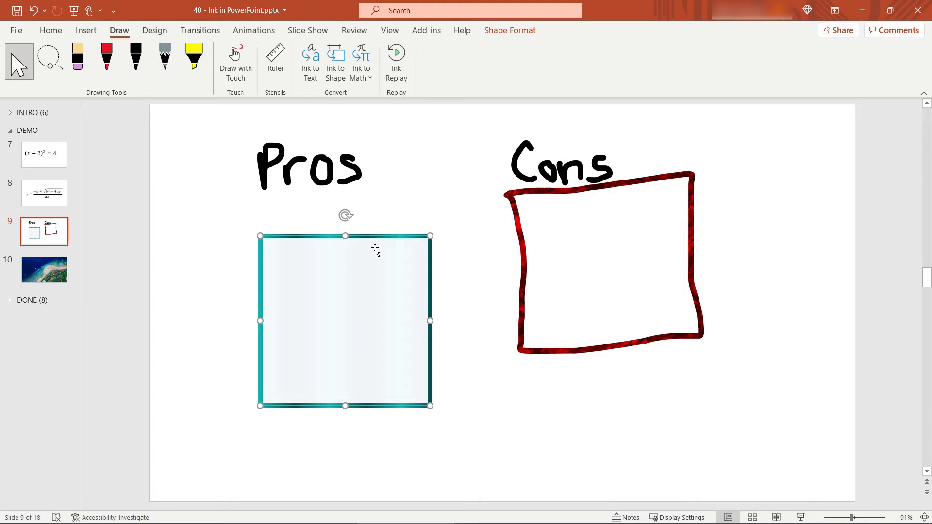
pyautogui.click(51, 70)
pyautogui.moveTo(505, 186)
pyautogui.mouseDown()
pyautogui.moveTo(480, 291)
pyautogui.moveTo(516, 382)
pyautogui.moveTo(679, 375)
pyautogui.moveTo(719, 286)
pyautogui.moveTo(693, 173)
pyautogui.mouseUp()
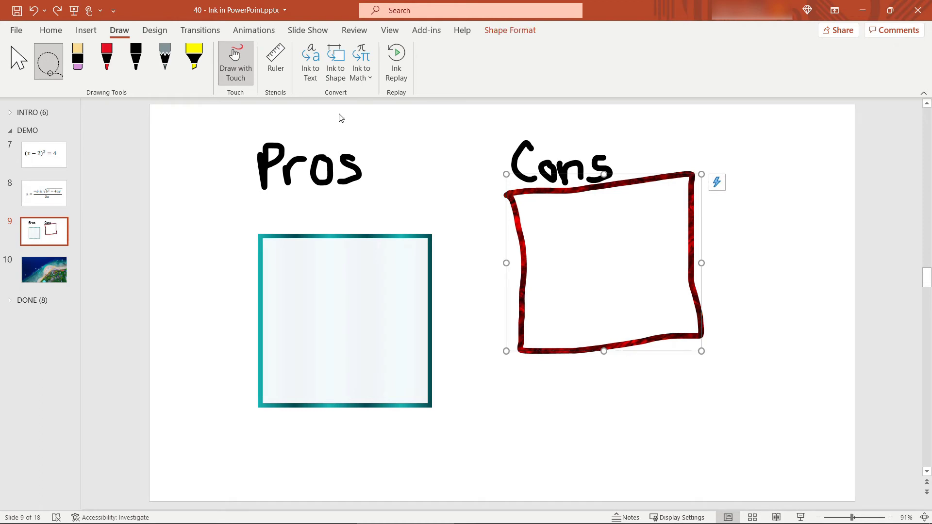
# Convert the red ink into a square shape and move it down level with the teal square
pyautogui.click(334, 62)
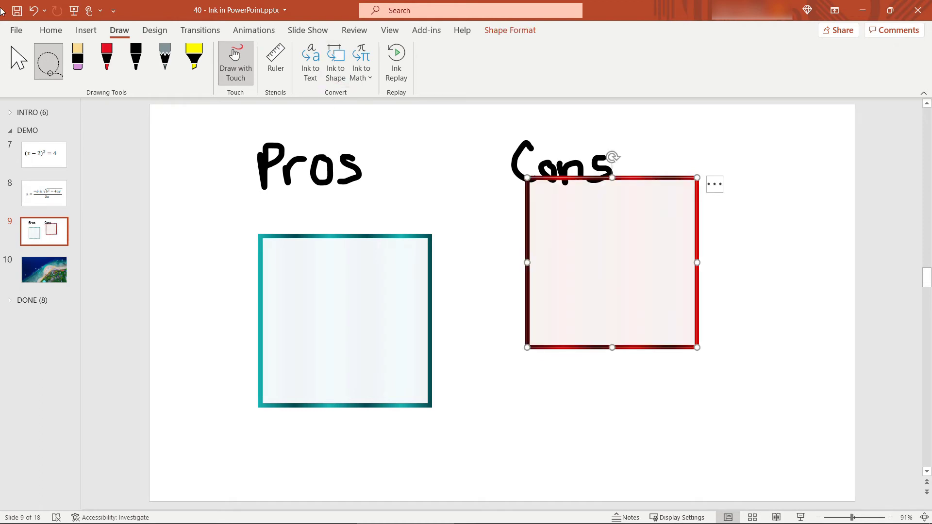
pyautogui.click(19, 61)
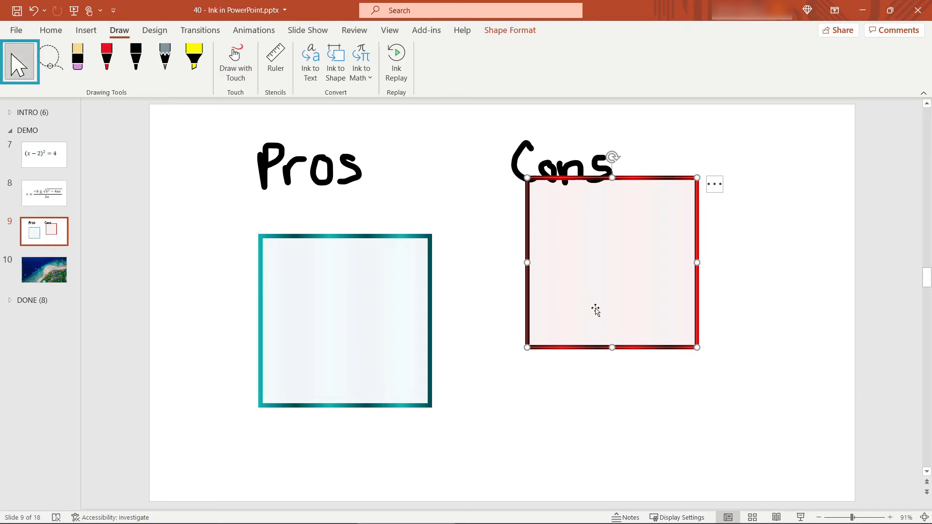
pyautogui.moveTo(594, 347); pyautogui.dragTo(592, 404)
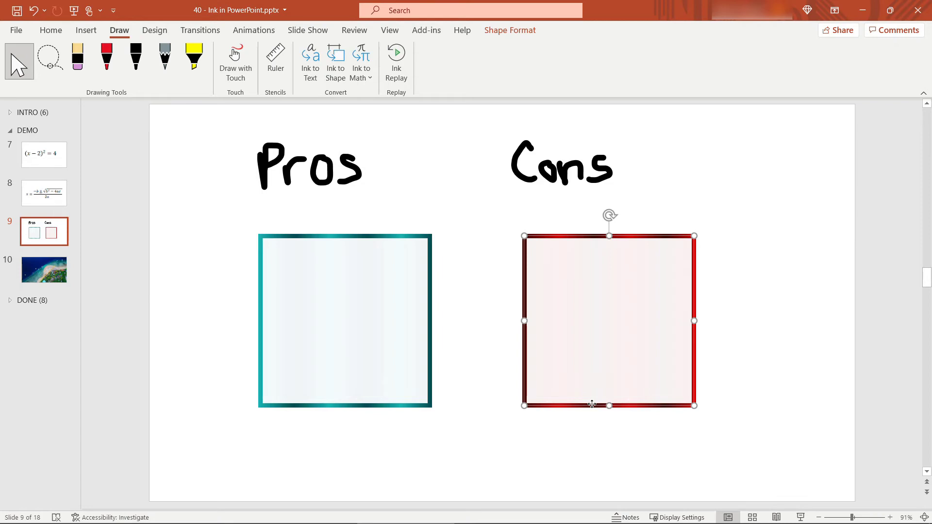
# Convert the handwritten Pros heading into typed text
pyautogui.moveTo(269, 128)
pyautogui.mouseDown()
pyautogui.moveTo(245, 208)
pyautogui.moveTo(413, 188)
pyautogui.moveTo(402, 168)
pyautogui.mouseUp()
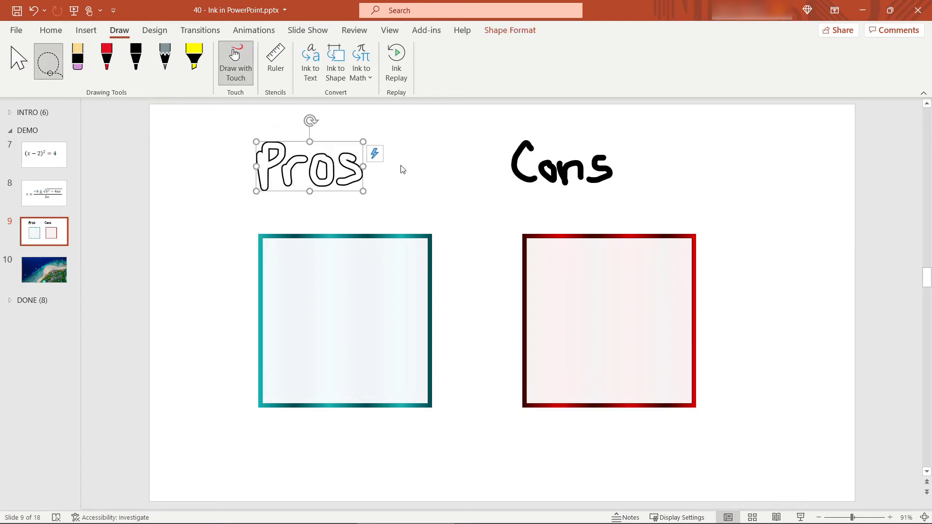
pyautogui.click(312, 59)
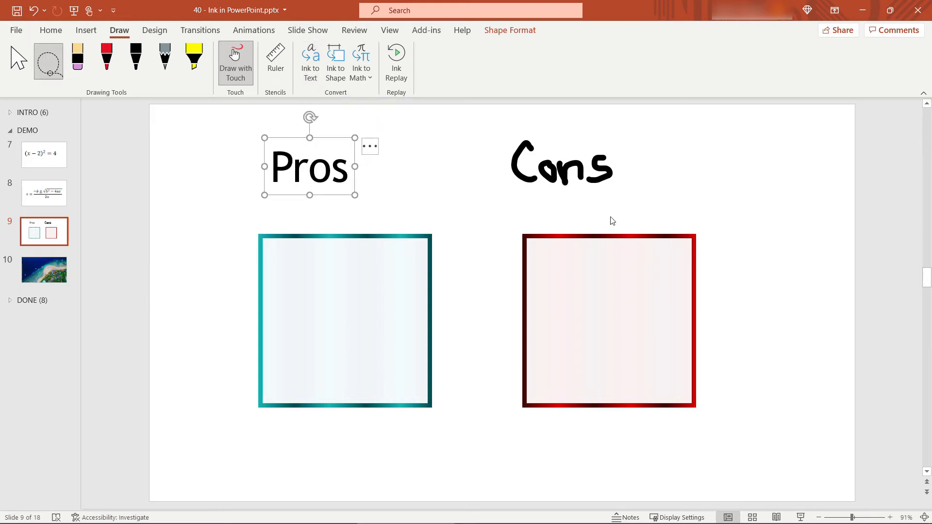
pyautogui.click(625, 190)
# Convert the handwritten Cons into typed text and move it just above the red square
pyautogui.click(48, 61)
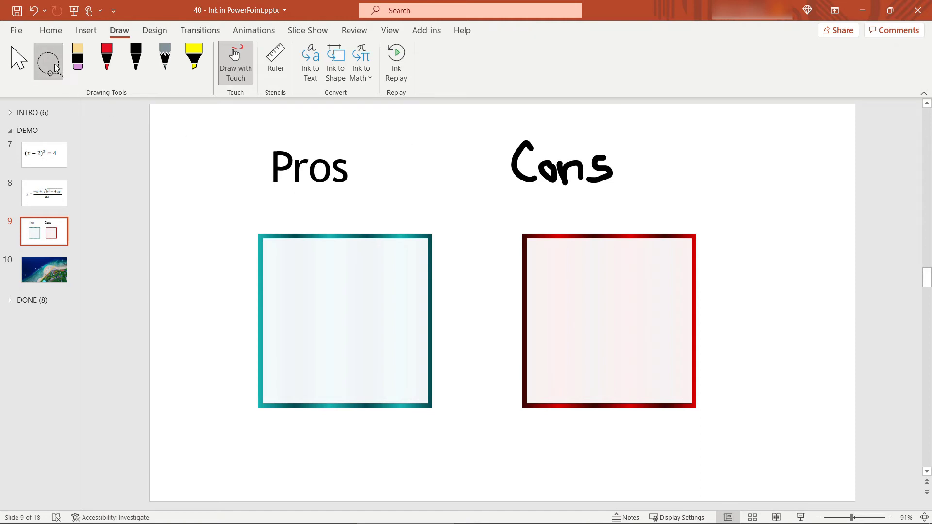
pyautogui.moveTo(537, 127)
pyautogui.mouseDown()
pyautogui.moveTo(507, 201)
pyautogui.moveTo(647, 167)
pyautogui.moveTo(636, 154)
pyautogui.mouseUp()
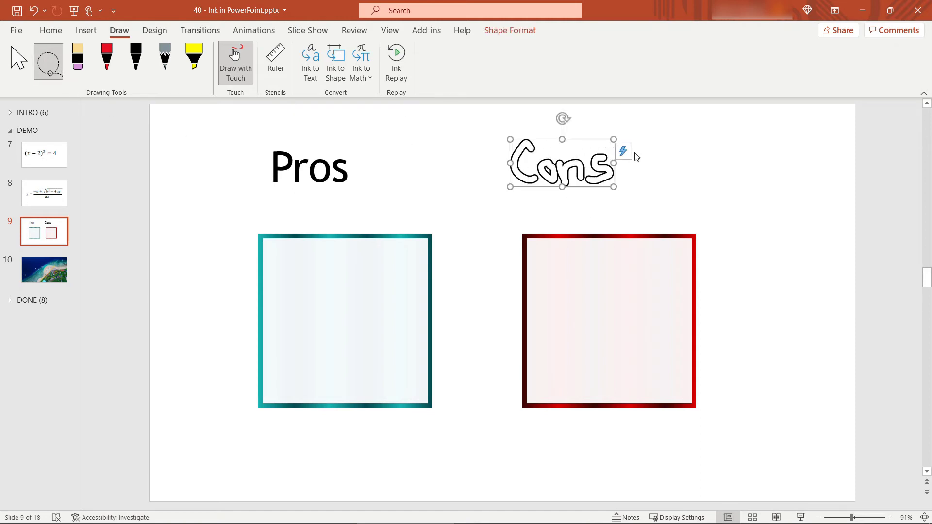
pyautogui.click(310, 68)
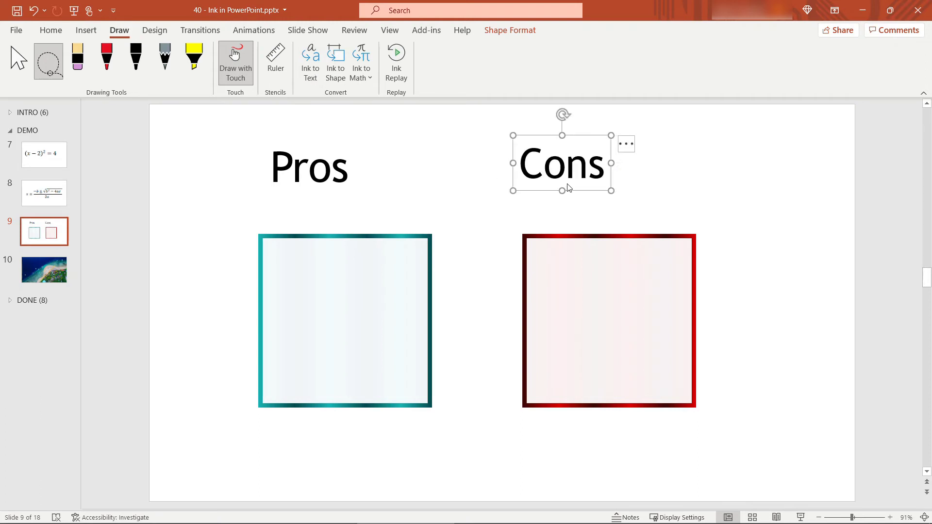
pyautogui.click(19, 61)
pyautogui.click(544, 165)
pyautogui.moveTo(540, 191); pyautogui.dragTo(546, 231)
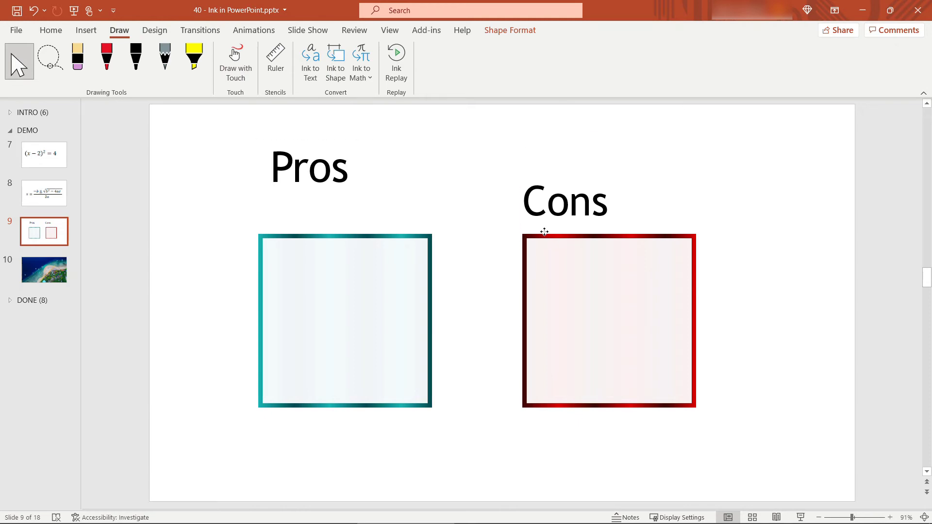
# Try adding 'of doing X' after Cons, then undo it to leave just Cons
pyautogui.click(584, 206)
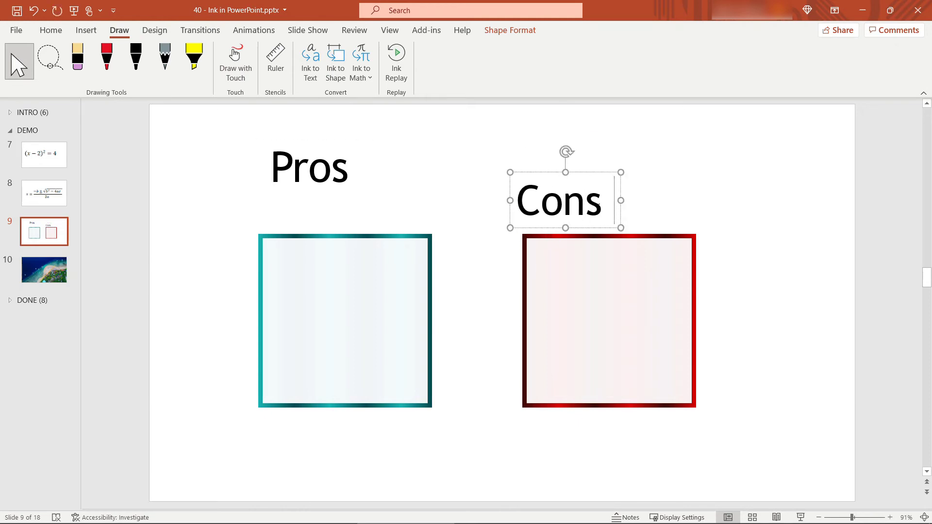
pyautogui.write('of doing X')
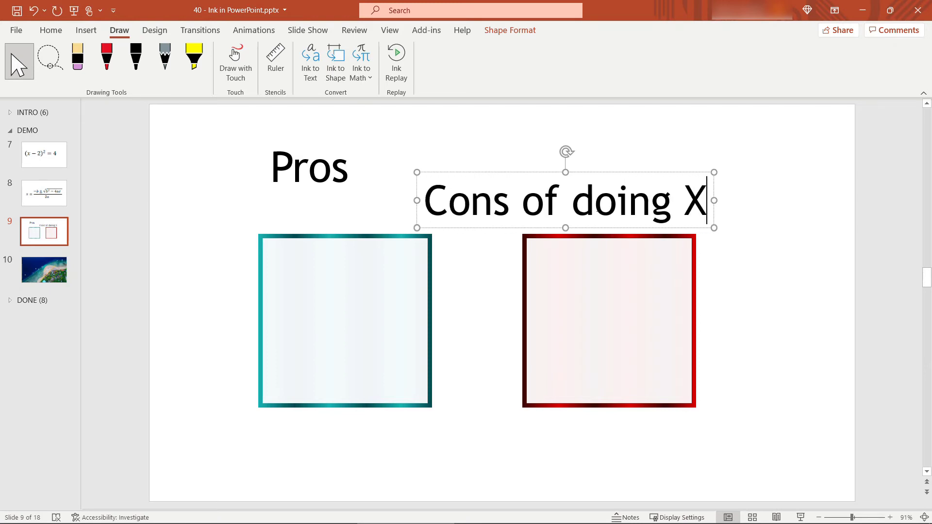
pyautogui.hotkey('ctrl', 'z')
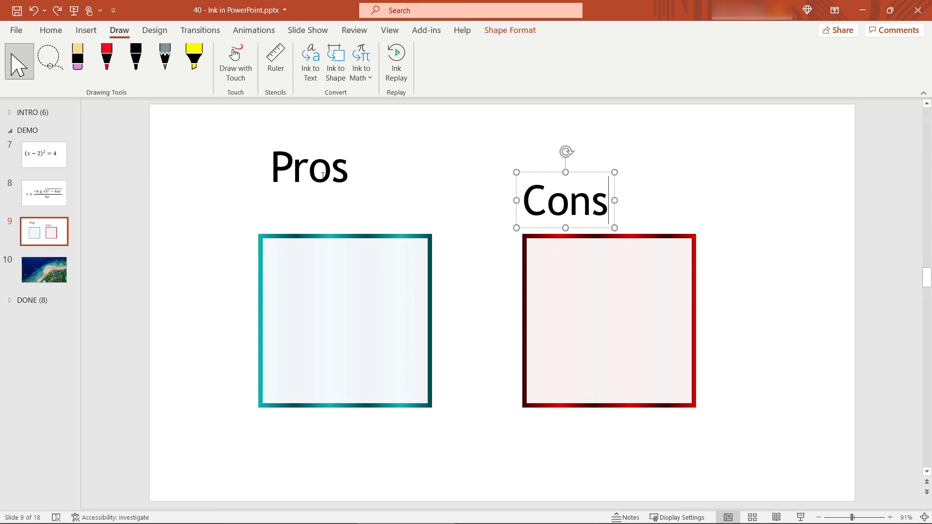
# Move Pros level with the Cons heading and go to slide 10
pyautogui.click(336, 190)
pyautogui.moveTo(337, 198); pyautogui.dragTo(329, 229)
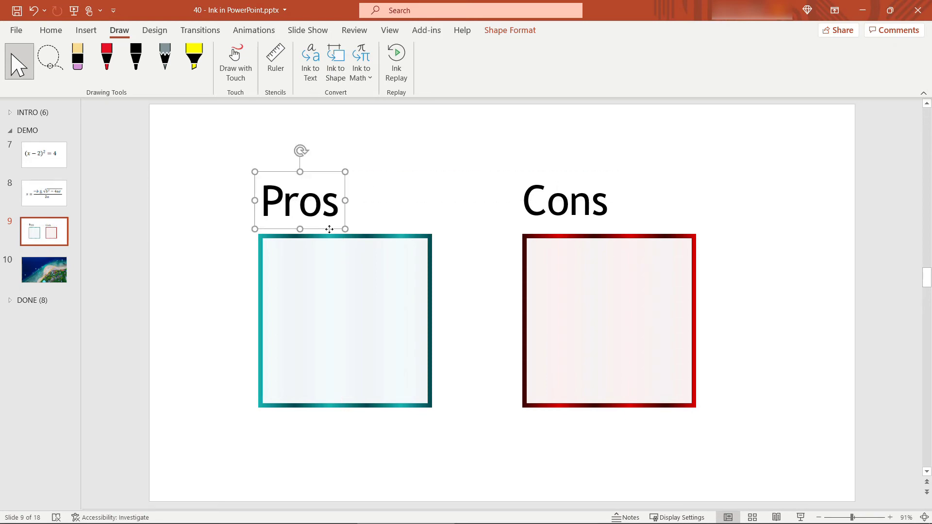
pyautogui.click(31, 270)
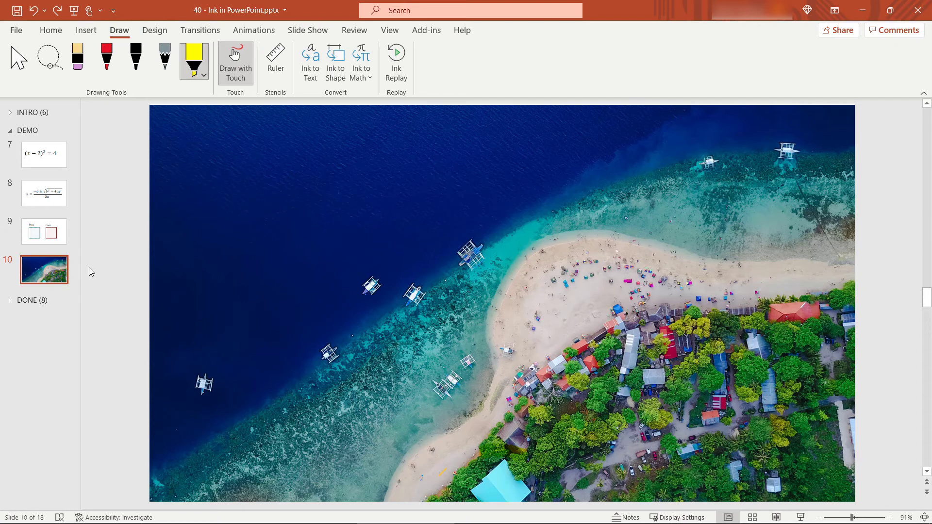
# Choose the pen and set its ink colour to yellow
pyautogui.click(136, 58)
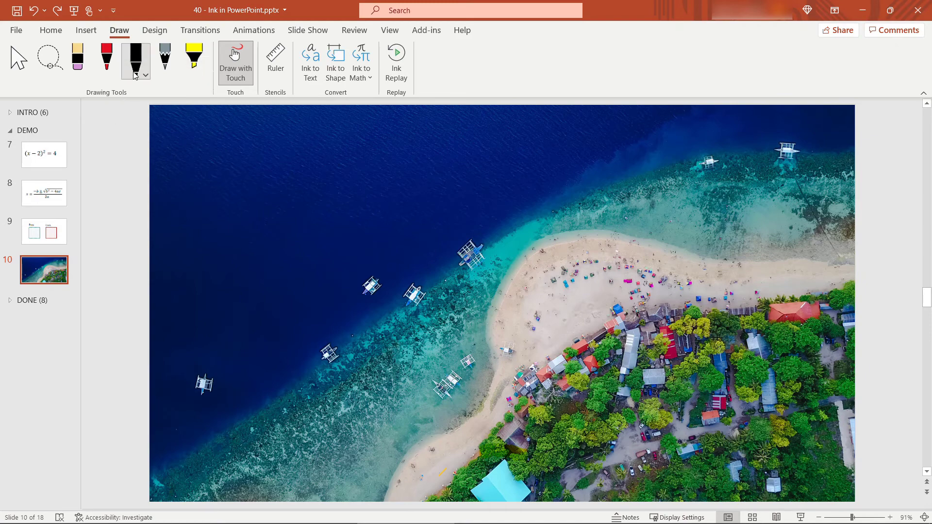
pyautogui.click(146, 76)
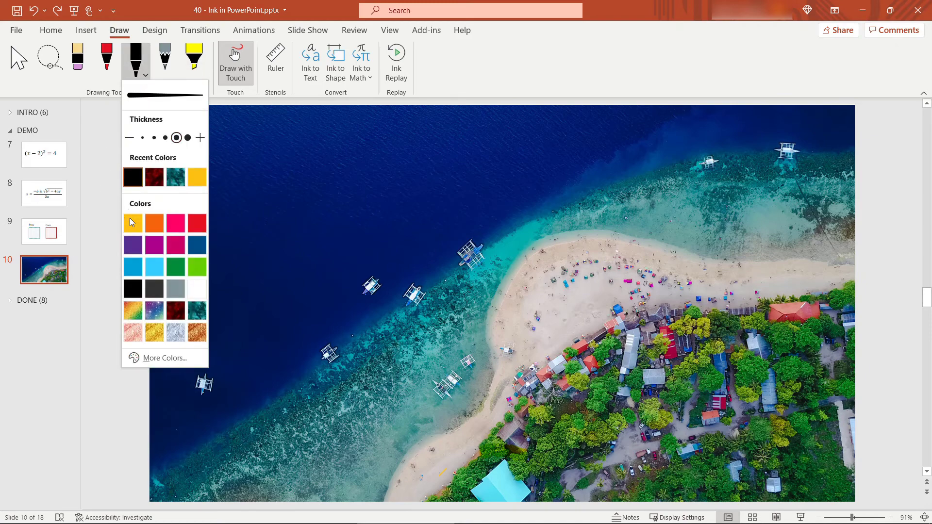
pyautogui.click(166, 358)
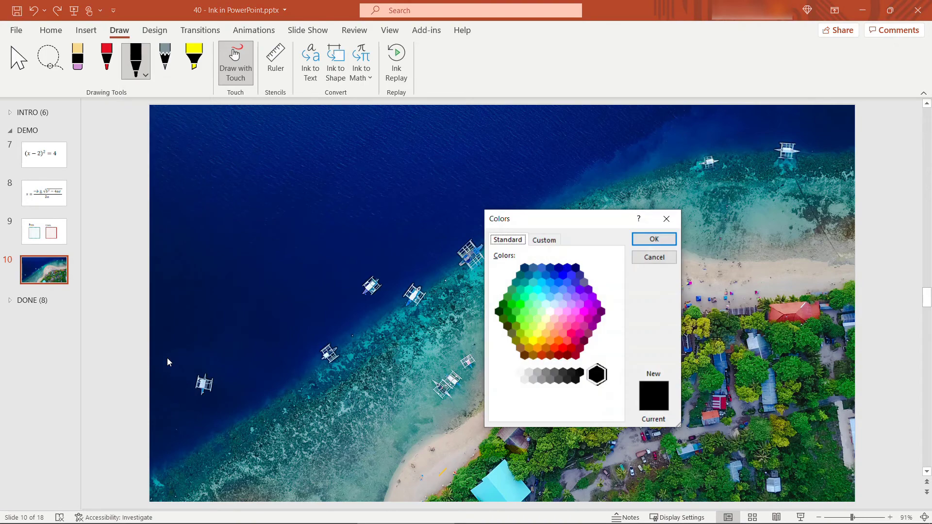
pyautogui.click(651, 258)
pyautogui.click(141, 79)
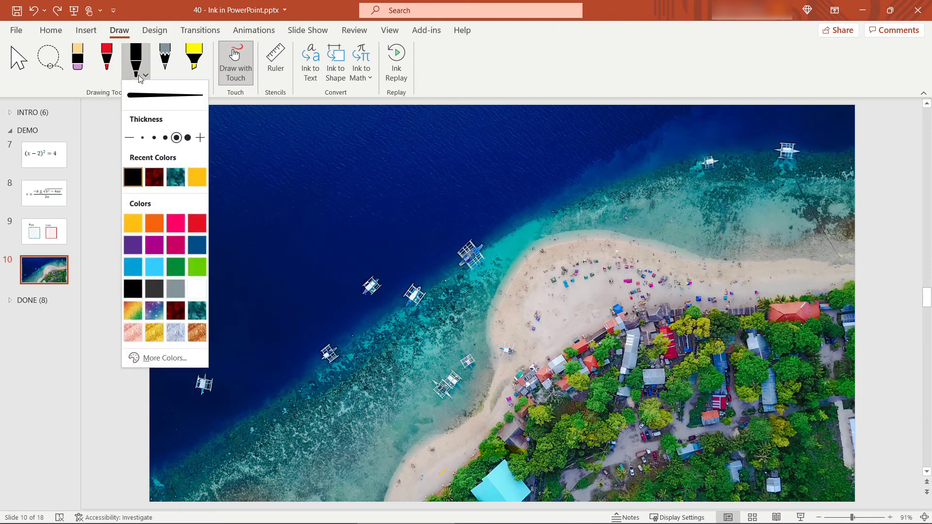
pyautogui.click(136, 224)
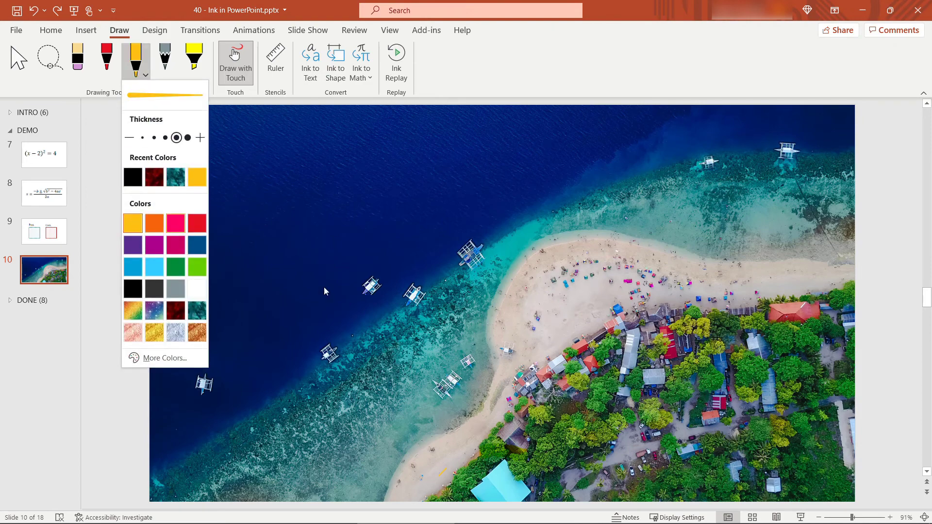
pyautogui.click(510, 458)
# Circle the blue roof and beachfront houses, handwrite 'venue', and show the ruler
pyautogui.moveTo(511, 458)
pyautogui.mouseDown()
pyautogui.moveTo(502, 449)
pyautogui.moveTo(471, 461)
pyautogui.moveTo(463, 500)
pyautogui.moveTo(529, 508)
pyautogui.moveTo(508, 455)
pyautogui.mouseUp()
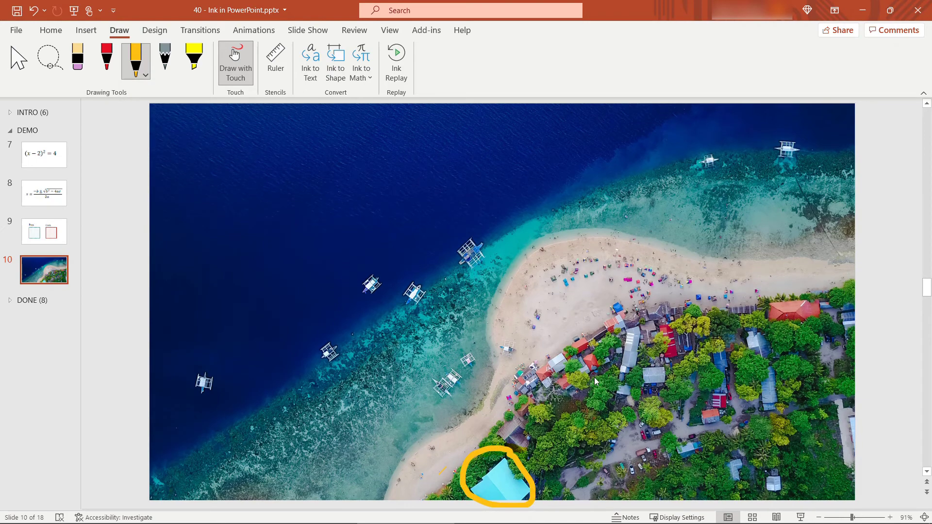
pyautogui.moveTo(575, 358)
pyautogui.mouseDown()
pyautogui.moveTo(627, 344)
pyautogui.moveTo(634, 317)
pyautogui.mouseUp()
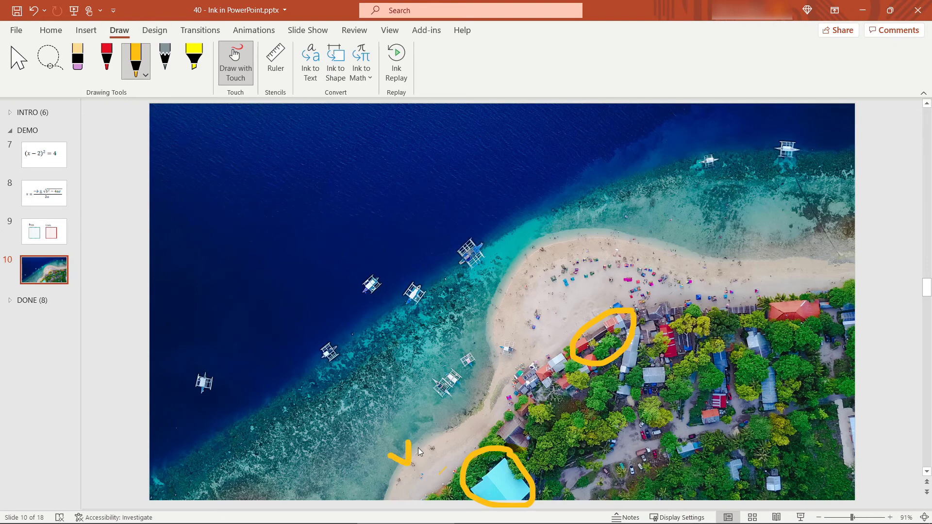
pyautogui.moveTo(450, 435)
pyautogui.mouseDown()
pyautogui.moveTo(447, 425)
pyautogui.moveTo(501, 413)
pyautogui.moveTo(507, 394)
pyautogui.moveTo(496, 414)
pyautogui.moveTo(522, 413)
pyautogui.moveTo(516, 417)
pyautogui.mouseUp()
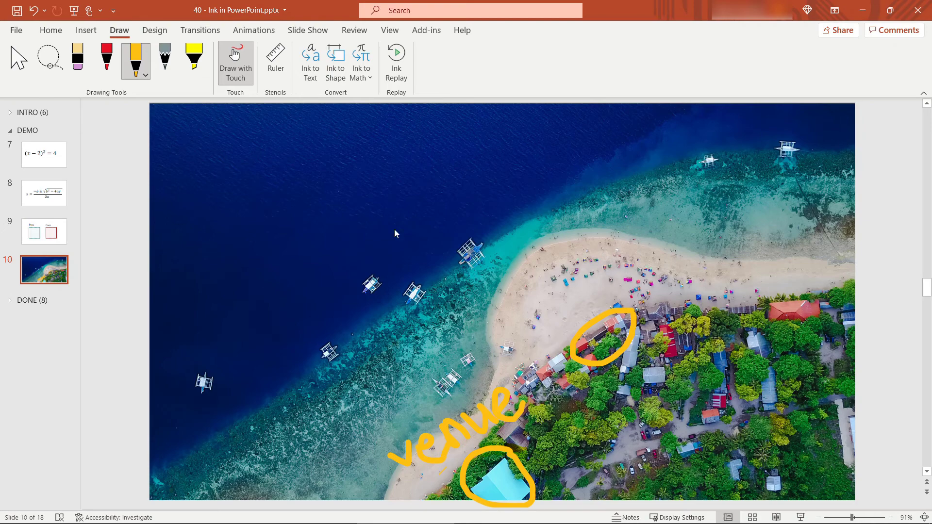
pyautogui.click(277, 64)
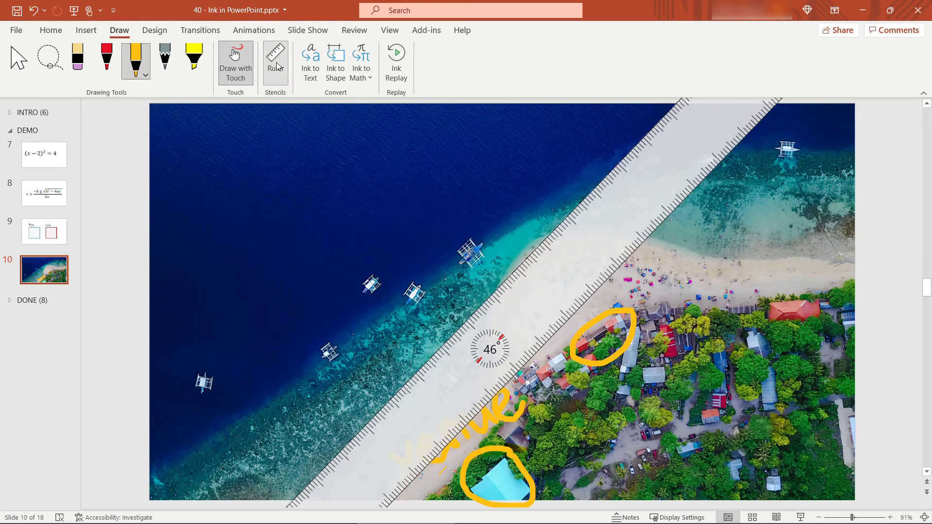
# Drag the 46° ruler down and right so it lies diagonally across the beach
pyautogui.moveTo(497, 319); pyautogui.dragTo(515, 269)
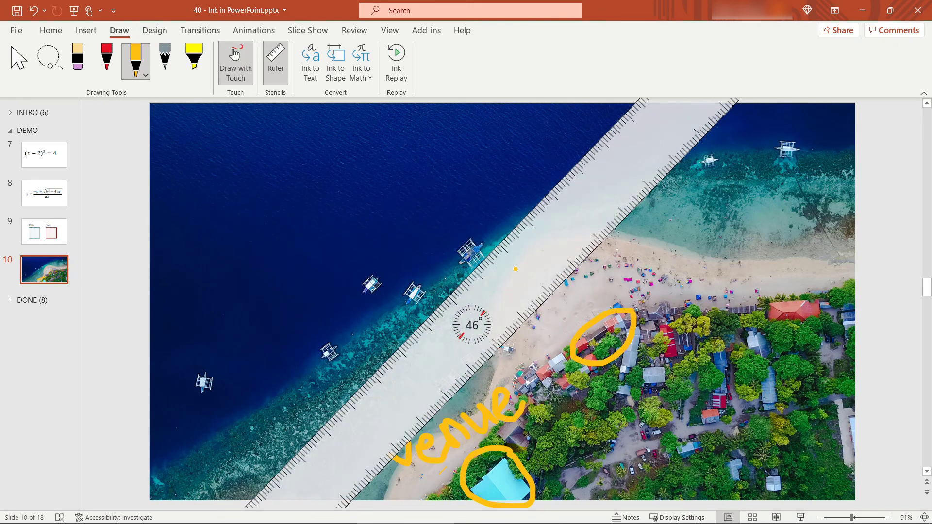
pyautogui.moveTo(516, 269); pyautogui.dragTo(570, 357)
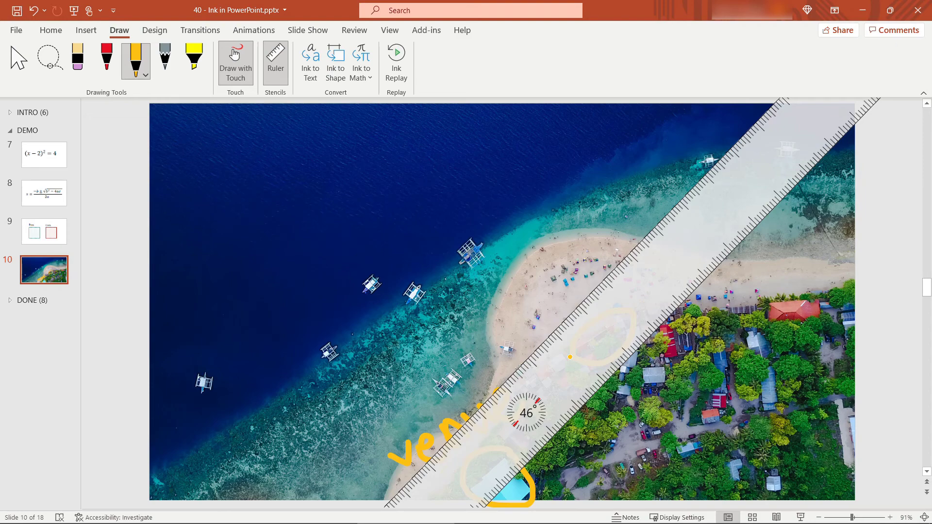
# Give the ruler keyboard focus with Shift+F6 and try turning it with the mouse wheel
pyautogui.hotkey('shift', 'F6')
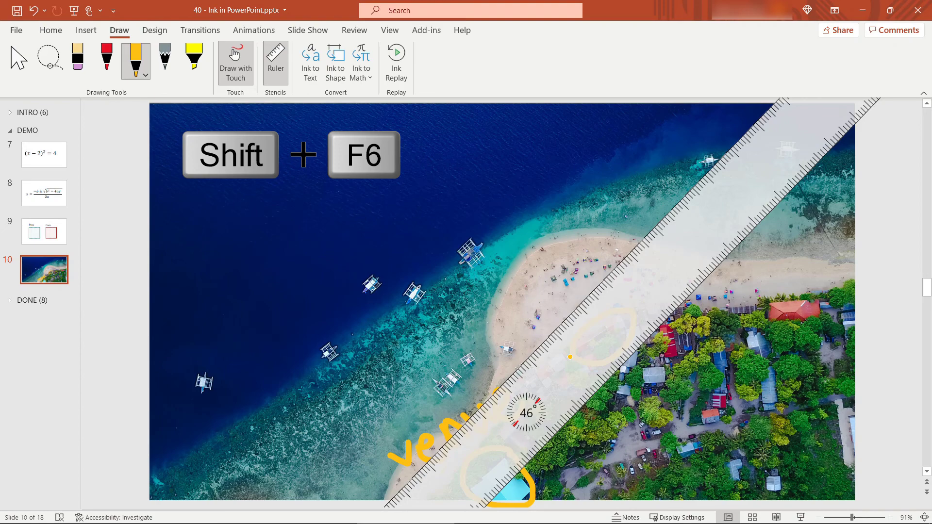
pyautogui.press('Escape')
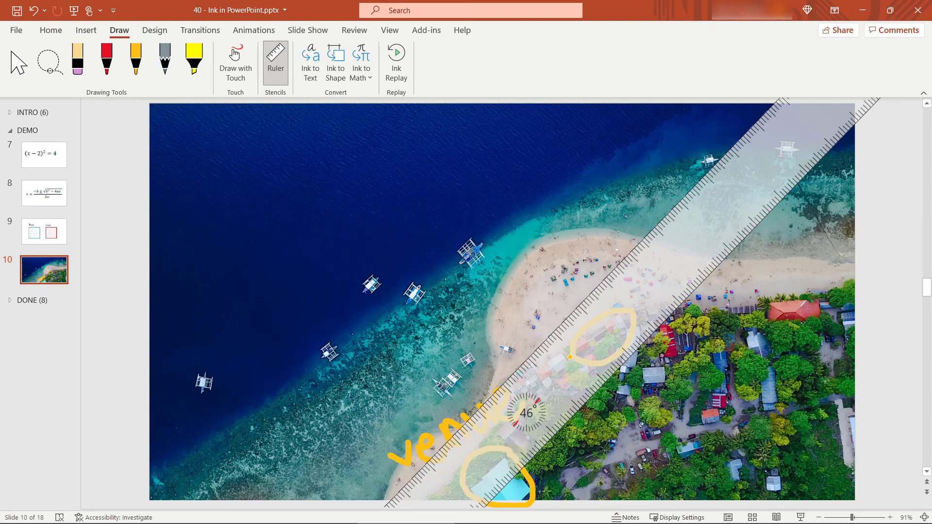
pyautogui.press('alt')
pyautogui.scroll(5, 570, 356)
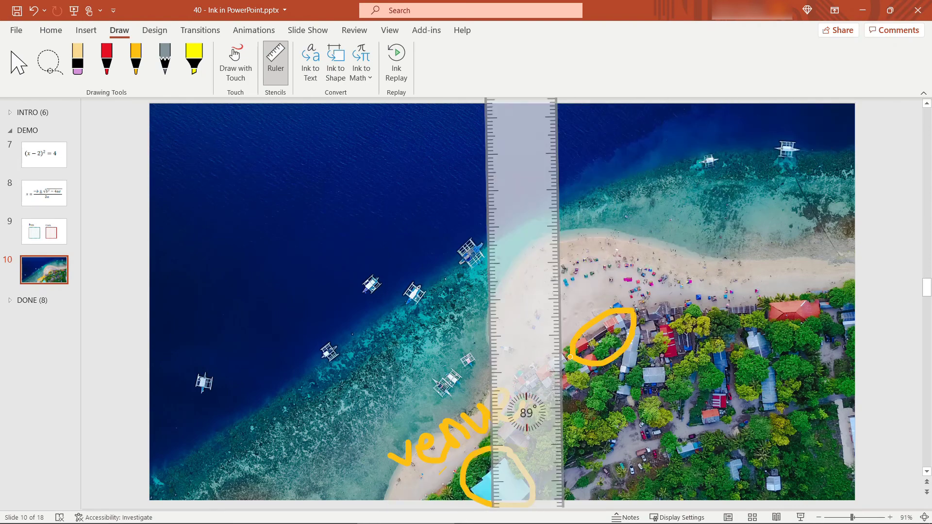
pyautogui.scroll(-5, 570, 357)
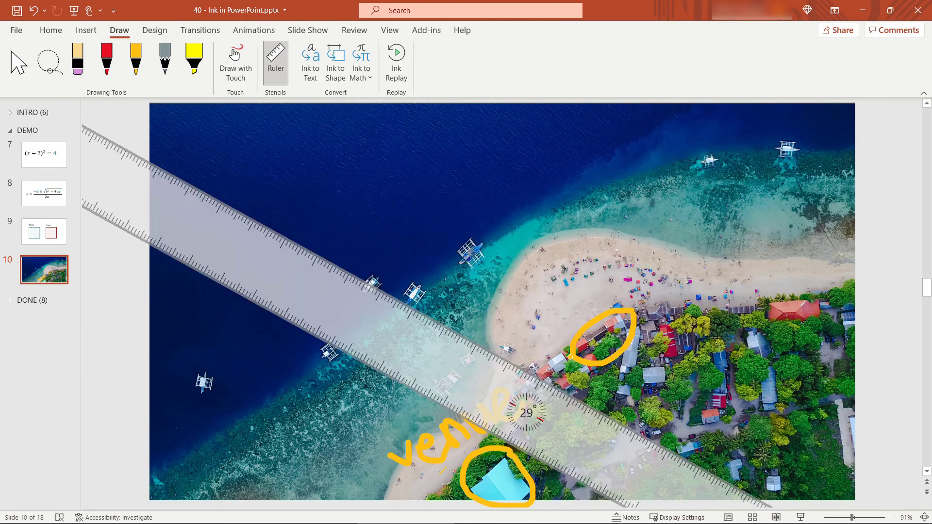
pyautogui.scroll(-3, 570, 356)
pyautogui.scroll(8, 570, 357)
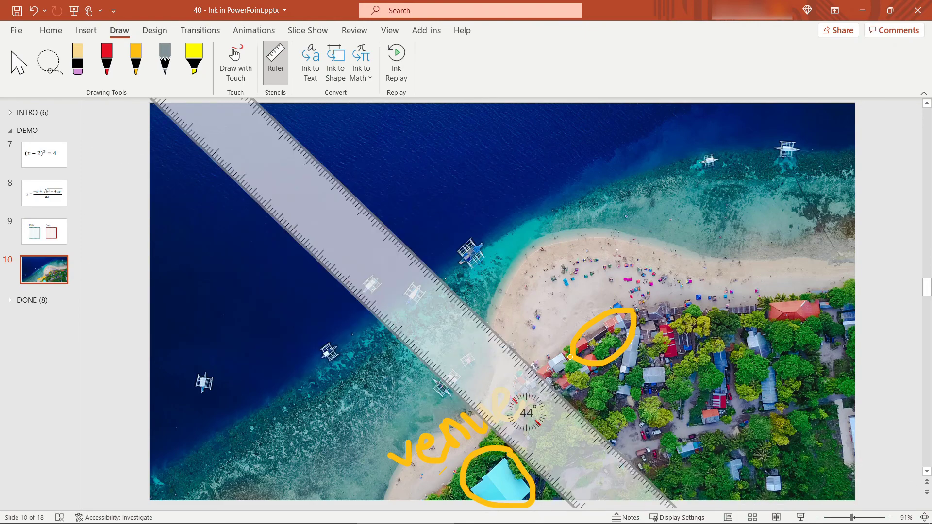
pyautogui.scroll(-10, 570, 356)
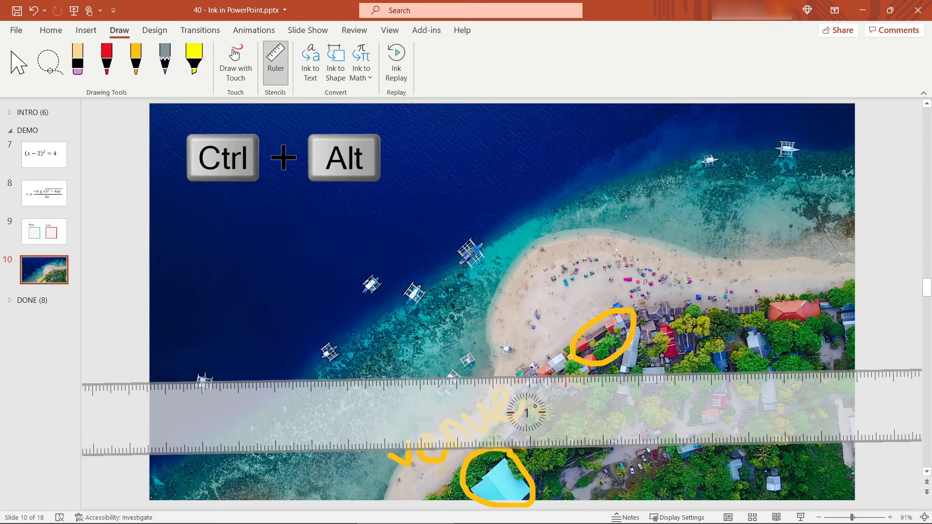
# Rotate the ruler counterclockwise with Ctrl+Alt+Left until it reaches 53°
pyautogui.hotkey('ctrl', 'alt', 'Left')
pyautogui.hotkey('ctrl', 'alt', 'Left')
pyautogui.hotkey('ctrl', 'alt', 'Left')
pyautogui.hotkey('ctrl', 'alt', 'Left')
pyautogui.hotkey('ctrl', 'alt', 'Left')
pyautogui.hotkey('ctrl', 'alt', 'Left')
pyautogui.hotkey('ctrl', 'alt', 'Left')
pyautogui.hotkey('ctrl', 'alt', 'Left')
pyautogui.hotkey('ctrl', 'alt', 'Left')
pyautogui.hotkey('ctrl', 'alt', 'Left')
pyautogui.hotkey('ctrl', 'alt', 'Left')
pyautogui.hotkey('ctrl', 'alt', 'Left')
pyautogui.hotkey('ctrl', 'alt', 'Left')
pyautogui.hotkey('ctrl', 'alt', 'Left')
pyautogui.hotkey('ctrl', 'alt', 'Left')
pyautogui.hotkey('ctrl', 'alt', 'Left')
pyautogui.hotkey('ctrl', 'alt', 'Left')
pyautogui.hotkey('ctrl', 'alt', 'Left')
pyautogui.hotkey('ctrl', 'alt', 'Left')
pyautogui.hotkey('ctrl', 'alt', 'Left')
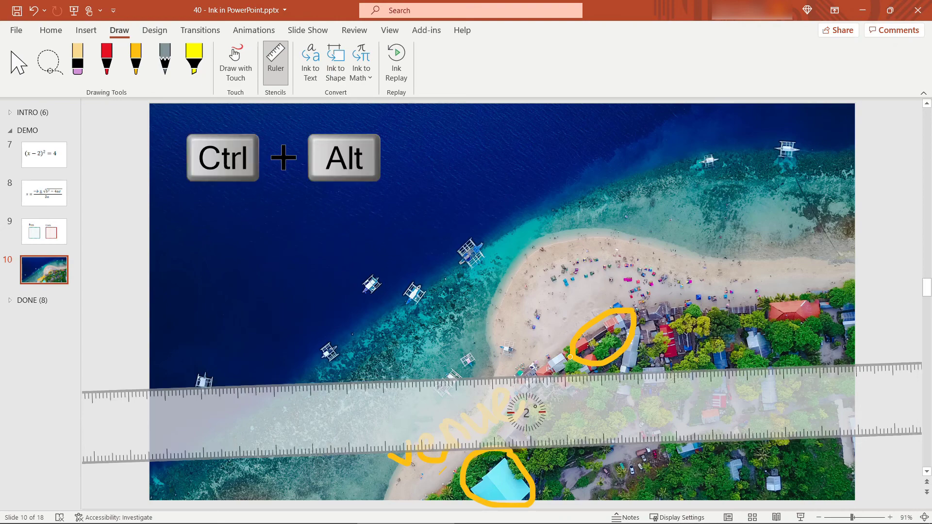
pyautogui.hotkey('ctrl', 'alt', 'Left')
pyautogui.hotkey('ctrl', 'alt', 'Left')
pyautogui.hotkey('ctrl', 'alt', 'Left')
pyautogui.hotkey('ctrl', 'alt', 'Left')
pyautogui.hotkey('ctrl', 'alt', 'Left')
pyautogui.hotkey('ctrl', 'alt', 'Left')
pyautogui.hotkey('ctrl', 'alt', 'Left')
pyautogui.hotkey('ctrl', 'alt', 'Left')
pyautogui.hotkey('ctrl', 'alt', 'Left')
pyautogui.hotkey('ctrl', 'alt', 'Left')
pyautogui.hotkey('ctrl', 'alt', 'Left')
pyautogui.hotkey('ctrl', 'alt', 'Left')
pyautogui.hotkey('ctrl', 'alt', 'Left')
pyautogui.hotkey('ctrl', 'alt', 'Left')
pyautogui.hotkey('ctrl', 'alt', 'Left')
pyautogui.hotkey('ctrl', 'alt', 'Left')
pyautogui.hotkey('ctrl', 'alt', 'Left')
pyautogui.hotkey('ctrl', 'alt', 'Left')
pyautogui.hotkey('ctrl', 'alt', 'Left')
pyautogui.hotkey('ctrl', 'alt', 'Left')
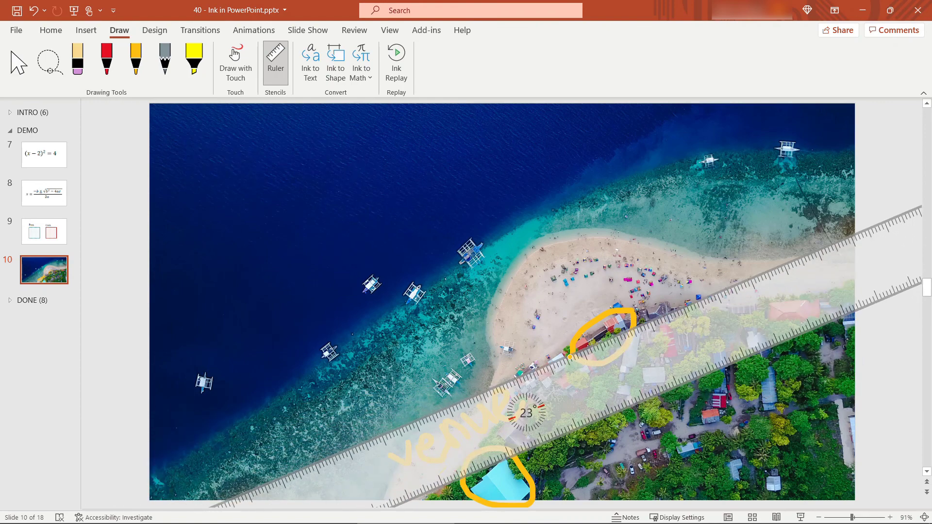
pyautogui.hotkey('ctrl', 'alt', 'Left')
pyautogui.hotkey('ctrl', 'alt', 'Left')
pyautogui.hotkey('ctrl', 'alt', 'Left')
pyautogui.hotkey('ctrl', 'alt', 'Left')
pyautogui.hotkey('ctrl', 'alt', 'Left')
pyautogui.hotkey('ctrl', 'alt', 'Left')
pyautogui.hotkey('ctrl', 'alt', 'Left')
pyautogui.hotkey('ctrl', 'alt', 'Left')
pyautogui.hotkey('ctrl', 'alt', 'Left')
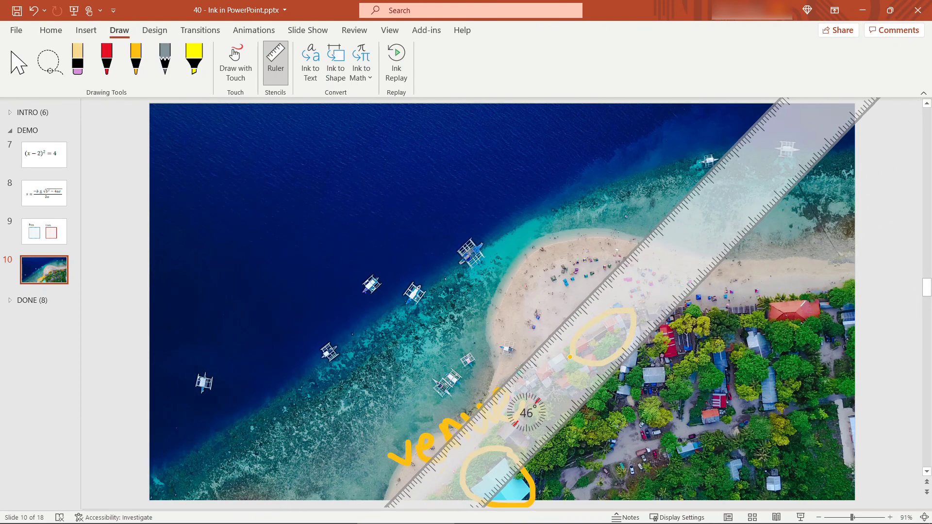
pyautogui.hotkey('ctrl', 'alt', 'Left')
# Slide the ruler along the shore and draw a straight gold pencil line along its edge
pyautogui.moveTo(570, 356); pyautogui.dragTo(547, 363)
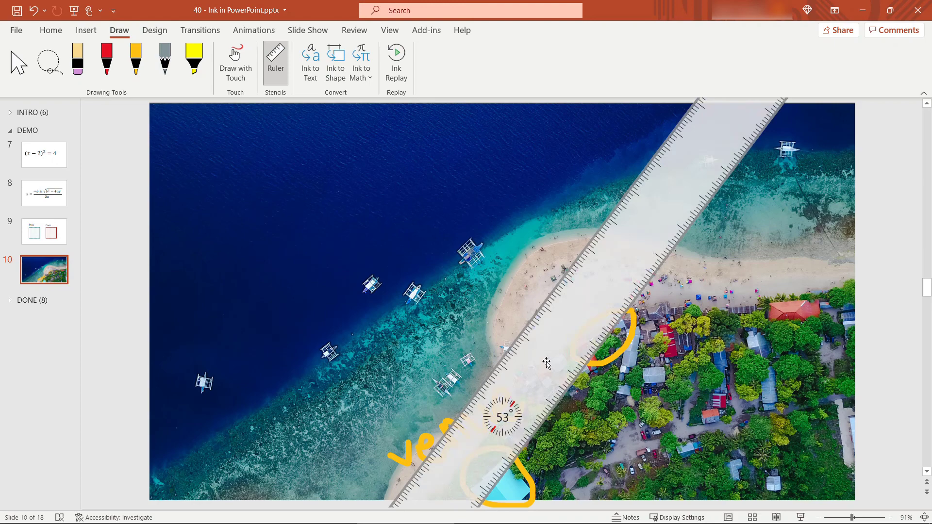
pyautogui.click(134, 61)
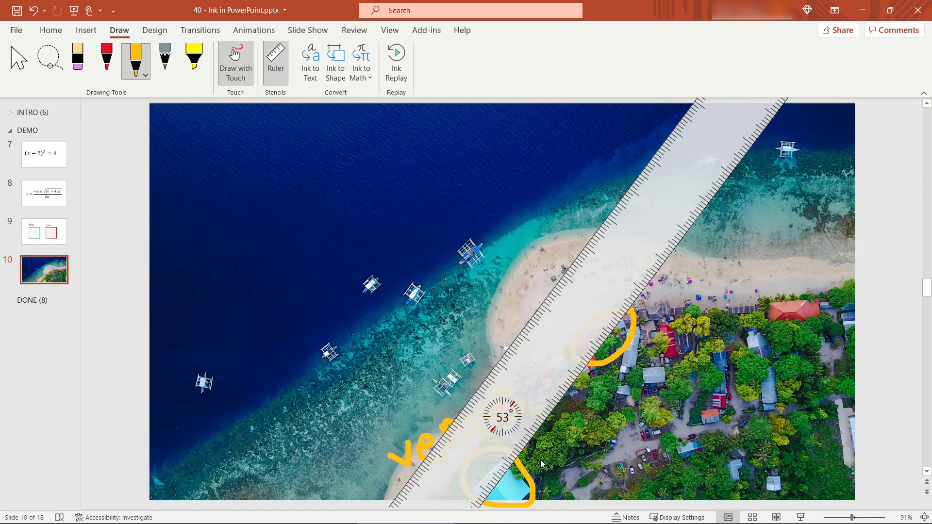
pyautogui.moveTo(528, 464); pyautogui.dragTo(573, 374)
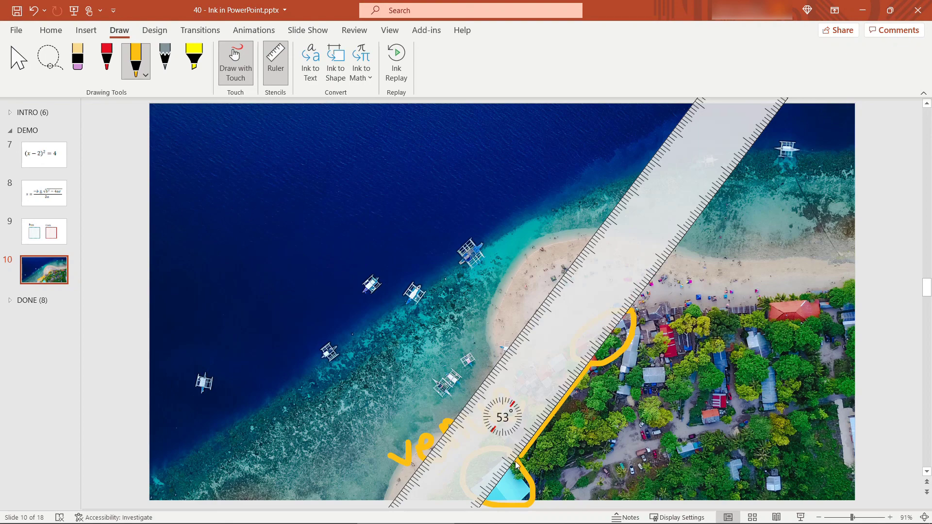
# Undo that gold line and reposition the ruler further up along the coast
pyautogui.moveTo(522, 383); pyautogui.dragTo(530, 362)
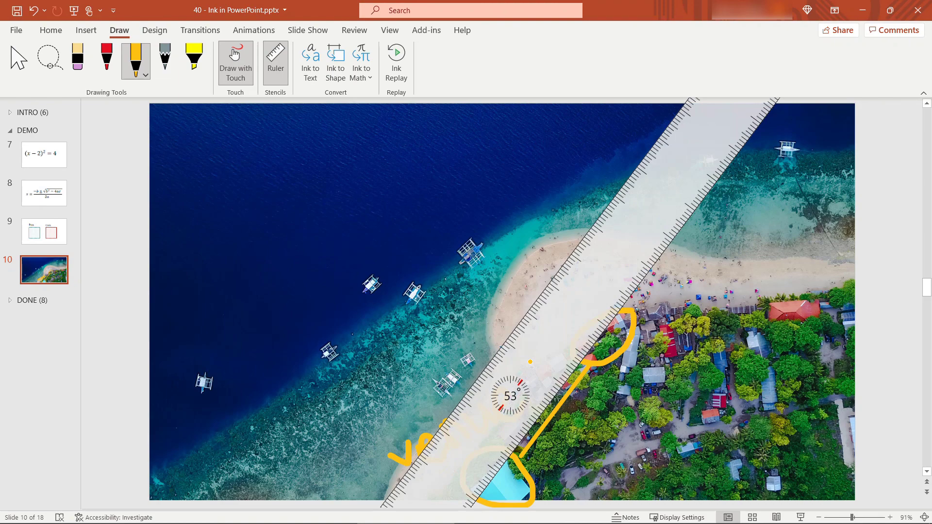
pyautogui.hotkey('ctrl', 'z')
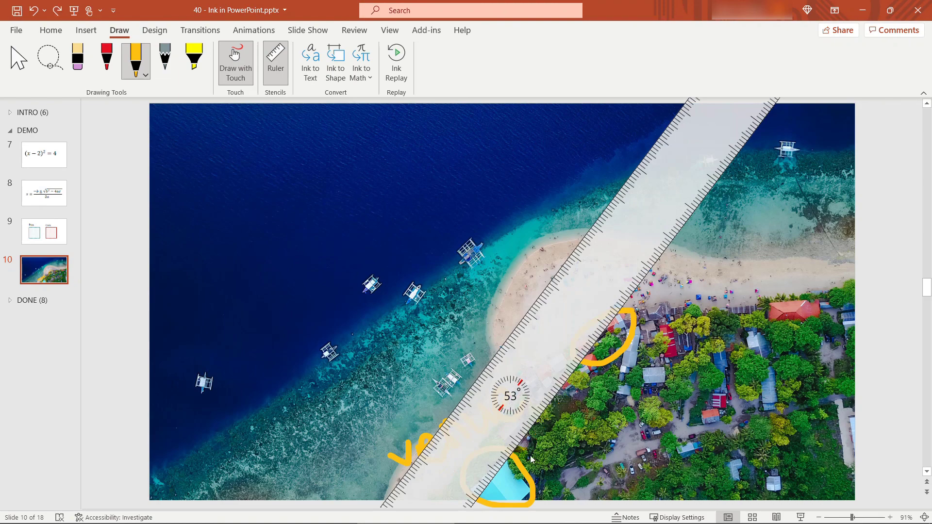
pyautogui.moveTo(519, 456)
pyautogui.mouseDown()
pyautogui.moveTo(525, 470)
pyautogui.moveTo(532, 436)
pyautogui.moveTo(565, 385)
pyautogui.moveTo(738, 178)
pyautogui.mouseUp()
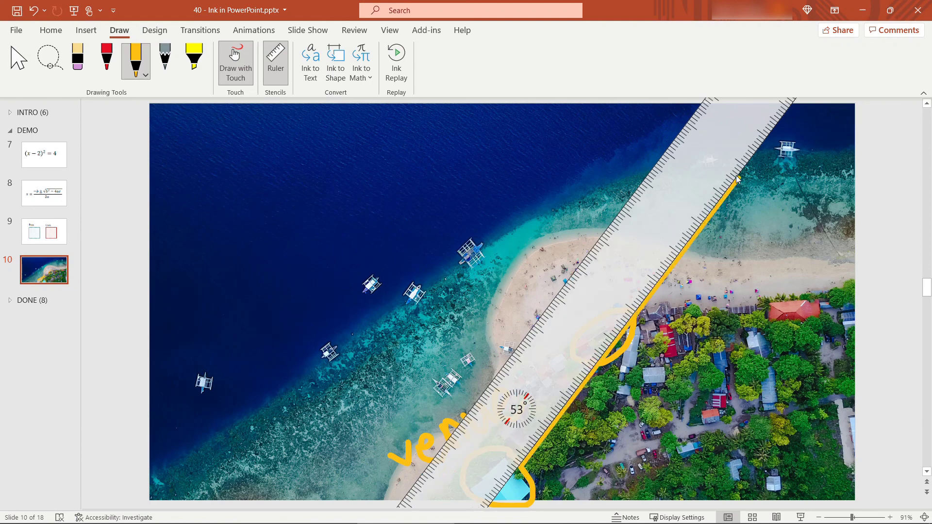